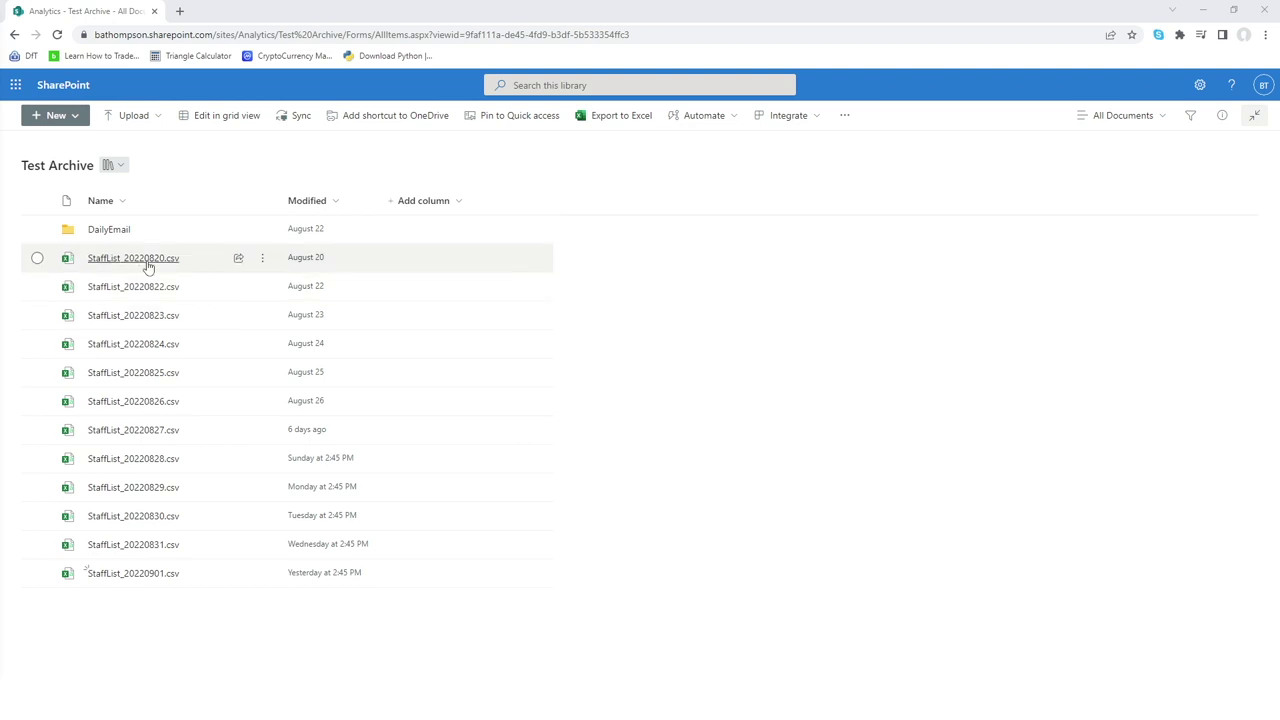
Open StaffList_20220901.csv from the Test Archive library, inspect its Snapshot column, and close the file
{"action": "mouse_move", "coordinate": [148, 265]}
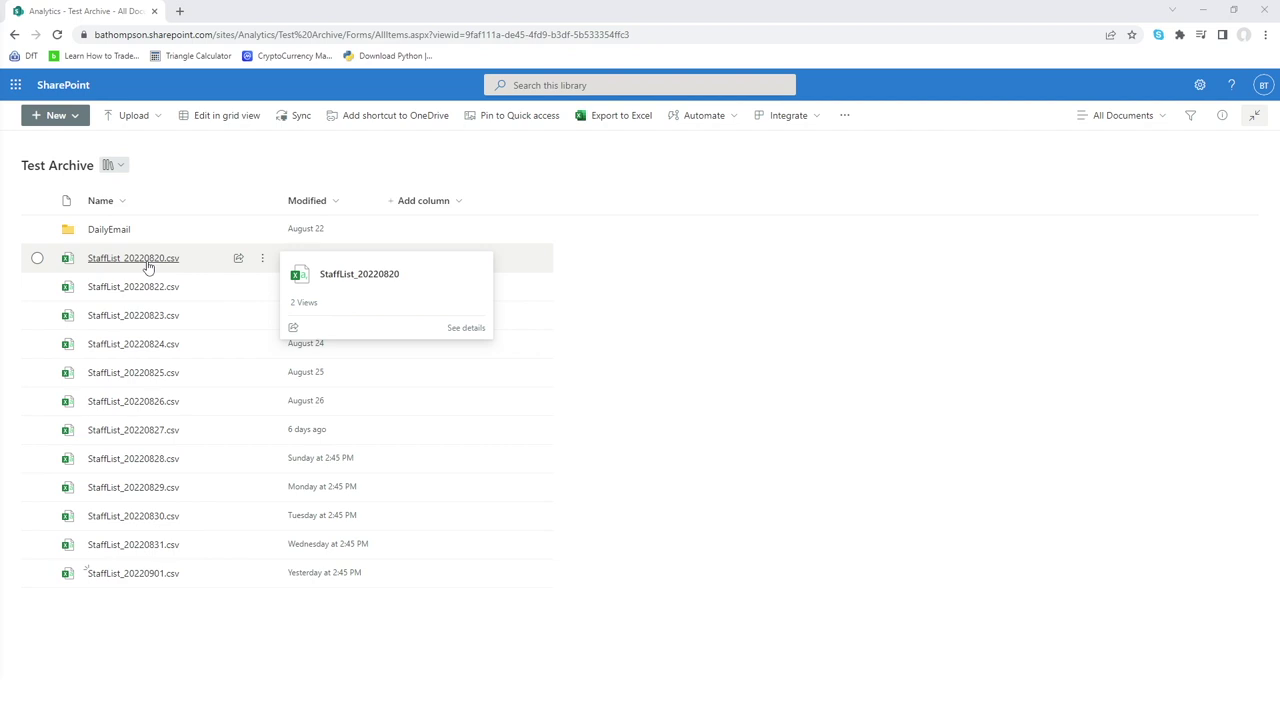
{"action": "left_click", "coordinate": [129, 574]}
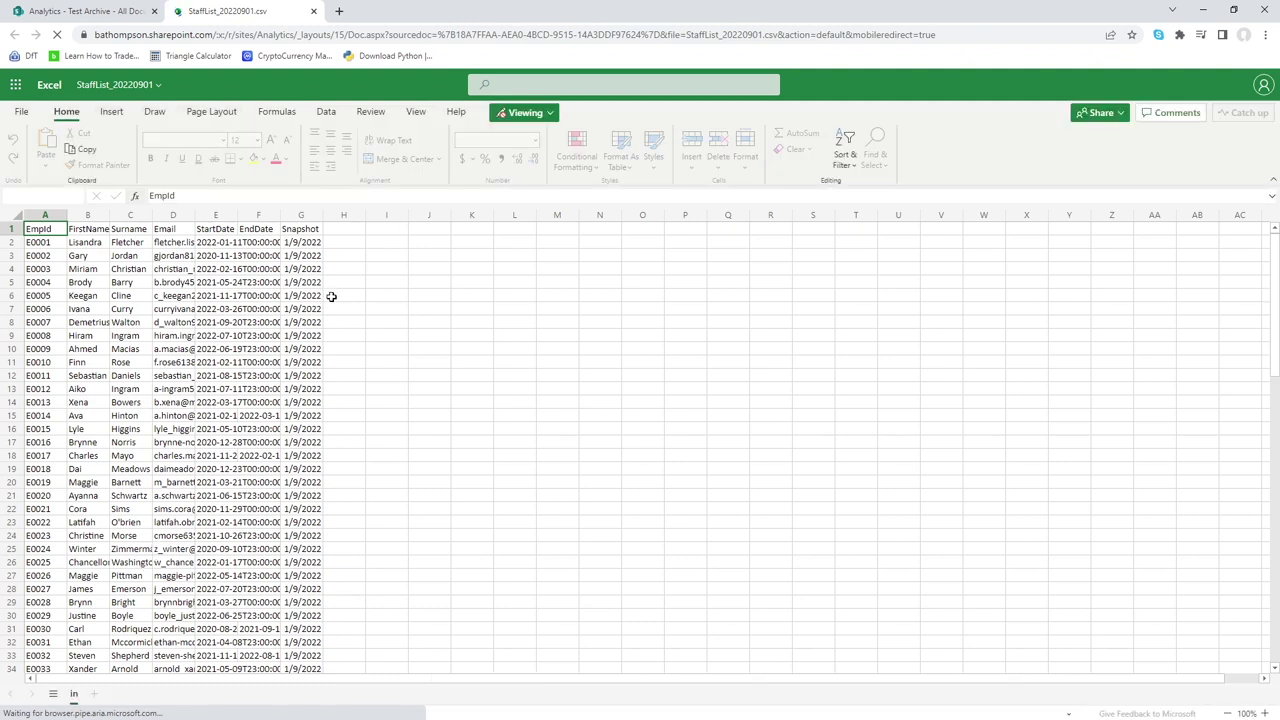
{"action": "left_click", "coordinate": [312, 233]}
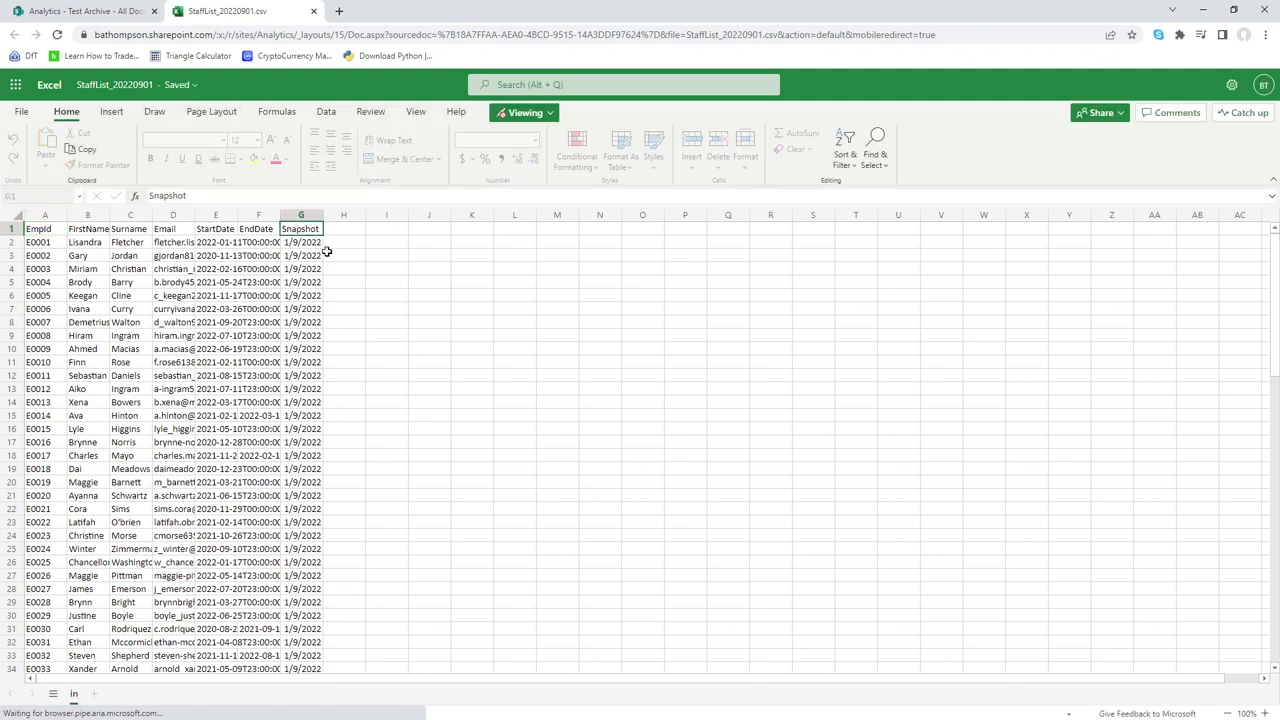
{"action": "left_click", "coordinate": [309, 246]}
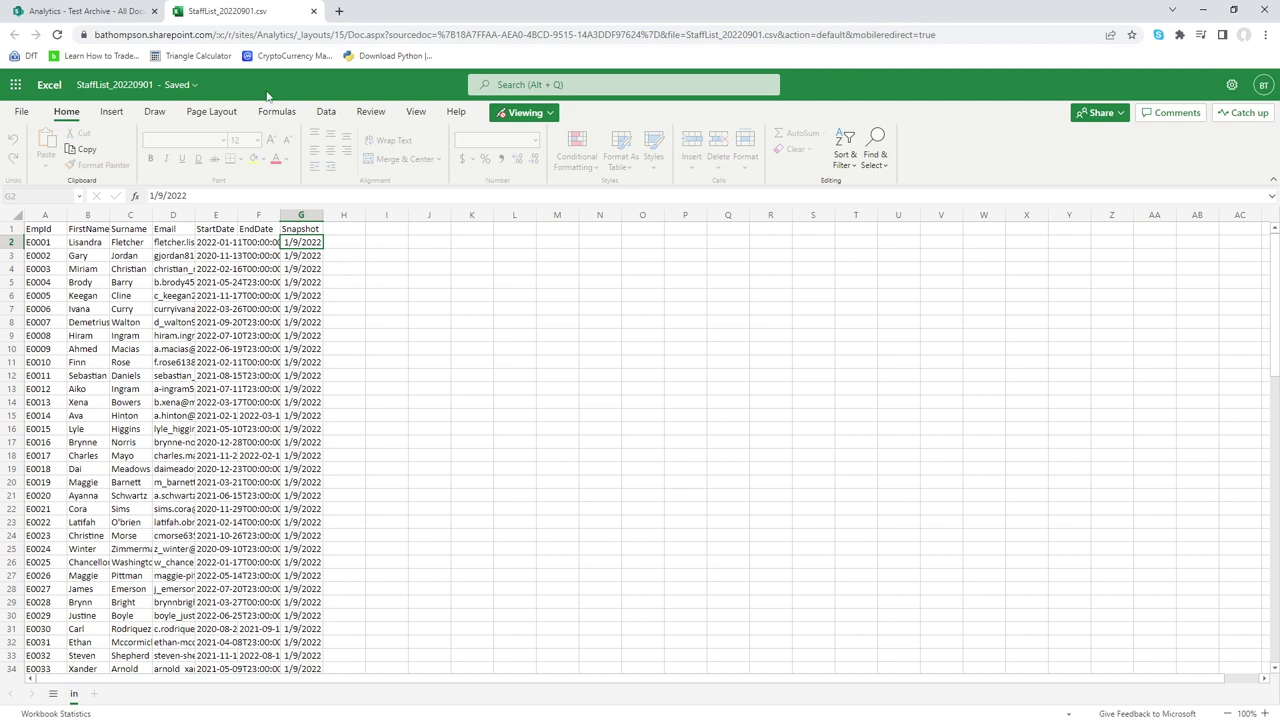
{"action": "left_click", "coordinate": [314, 11]}
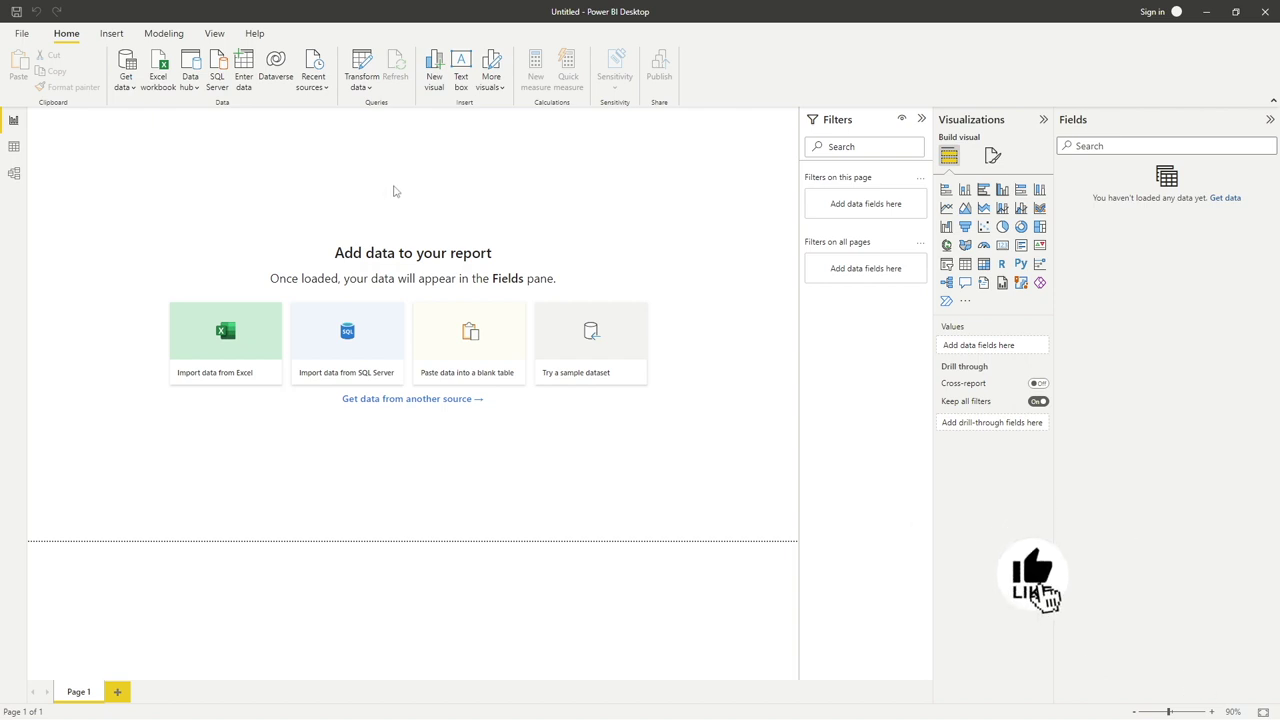
In Power BI Desktop, open the Power Query Editor and create a blank query
{"action": "left_click", "coordinate": [365, 67]}
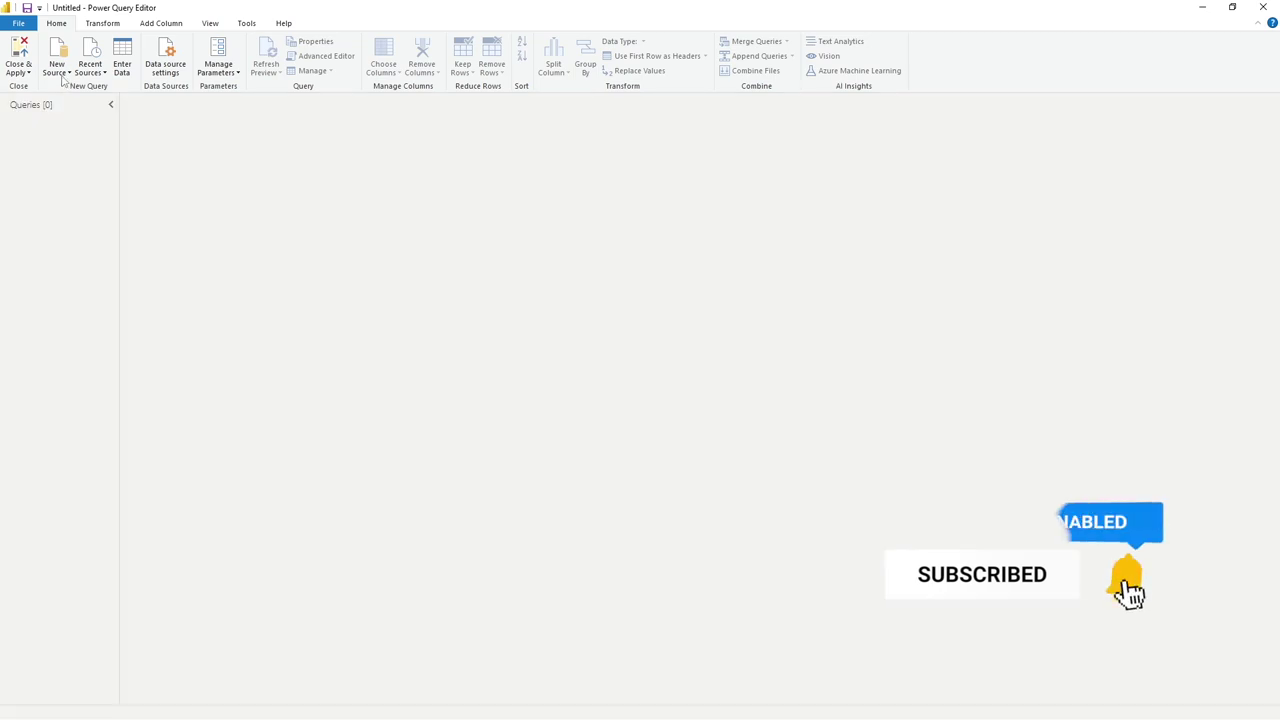
{"action": "left_click", "coordinate": [57, 68]}
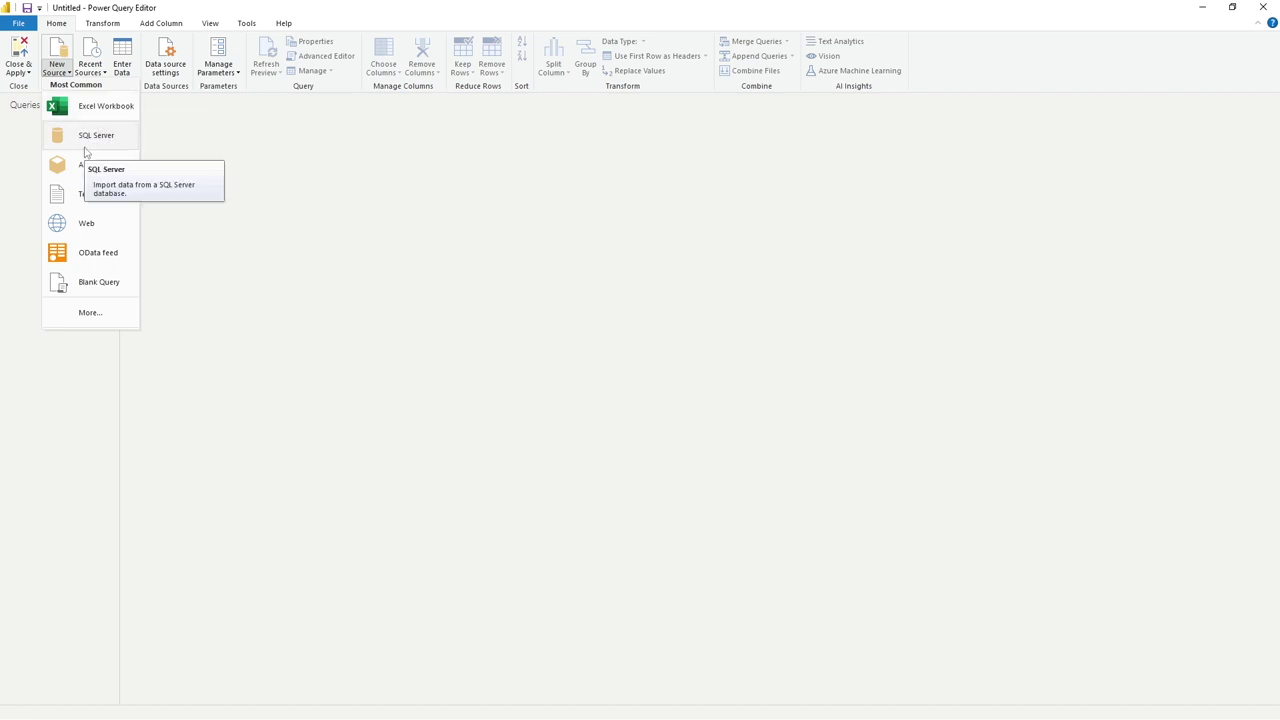
{"action": "left_click", "coordinate": [90, 287]}
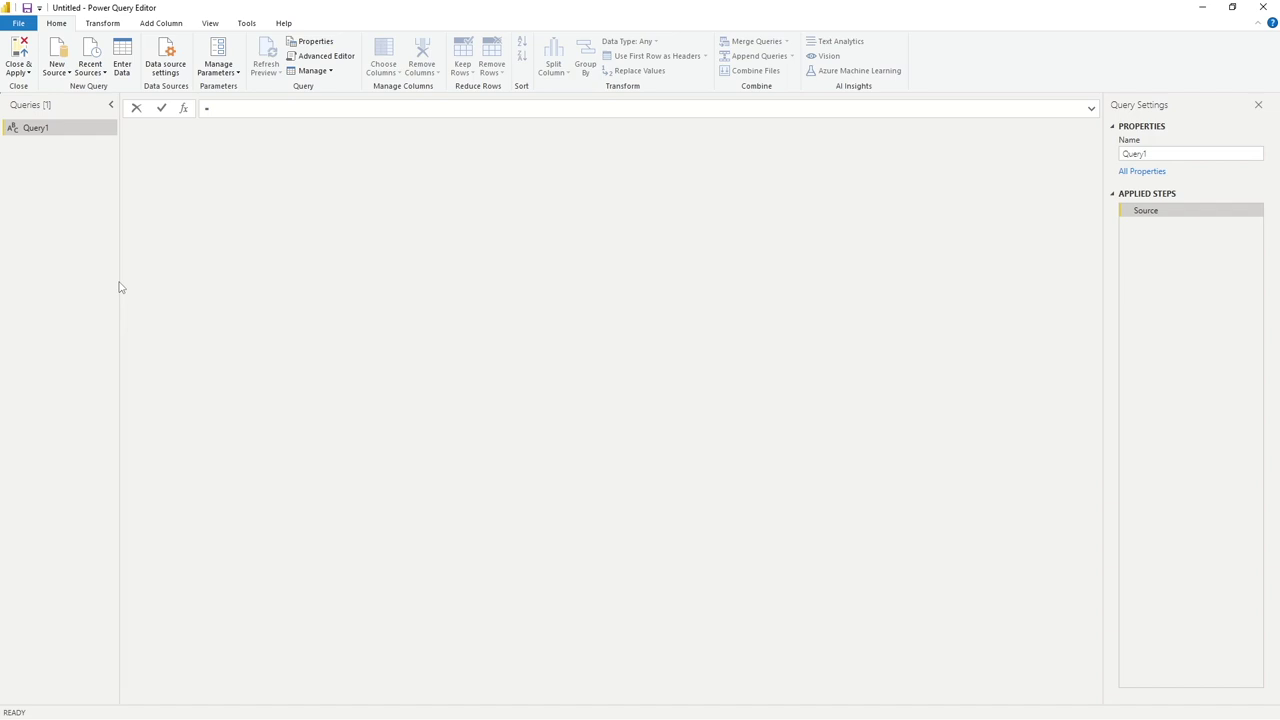
Enter SharePoint.Files() as the blank query's source formula
{"action": "type", "text": "Shar"}
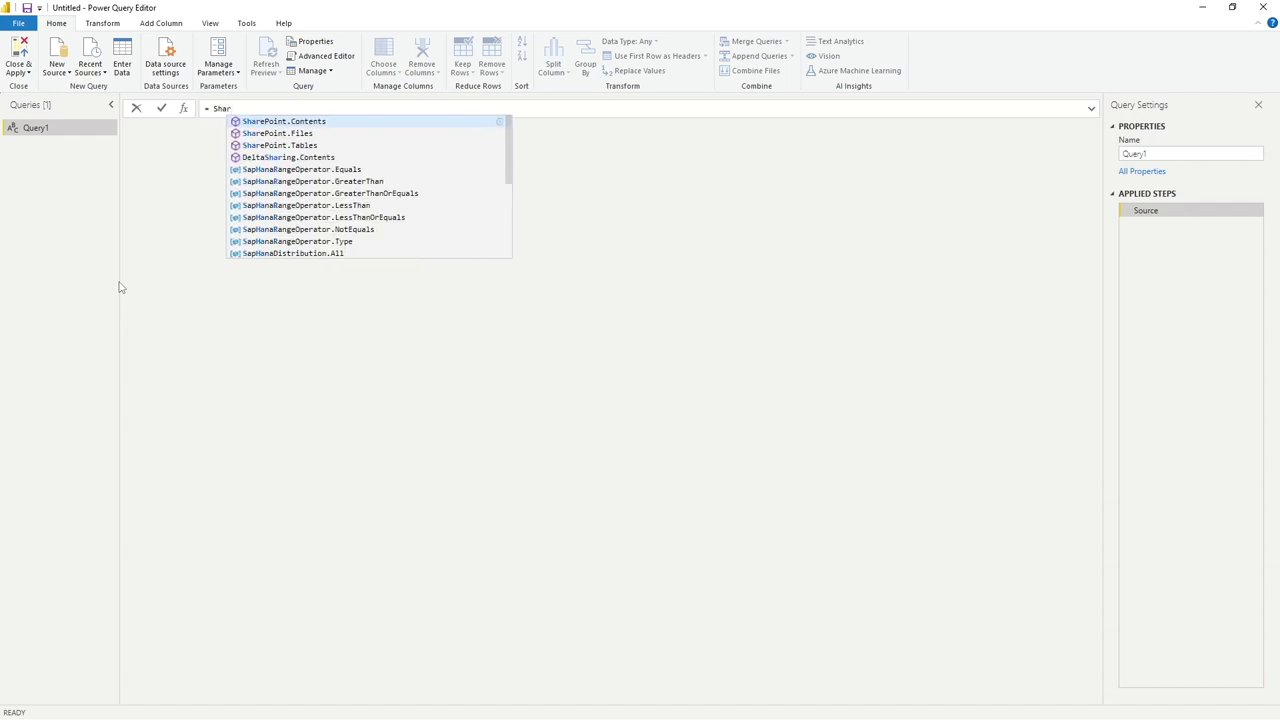
{"action": "left_click", "coordinate": [270, 134]}
{"action": "type", "text": "("}
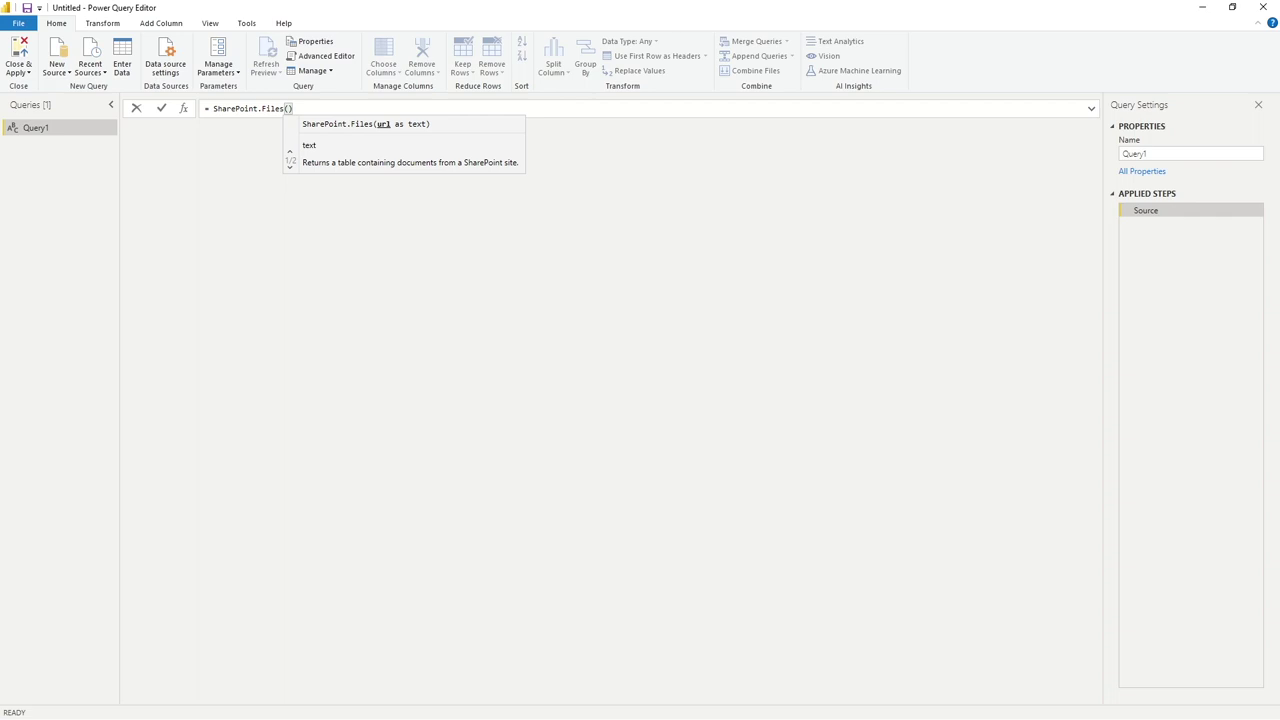
{"action": "key", "text": "Return"}
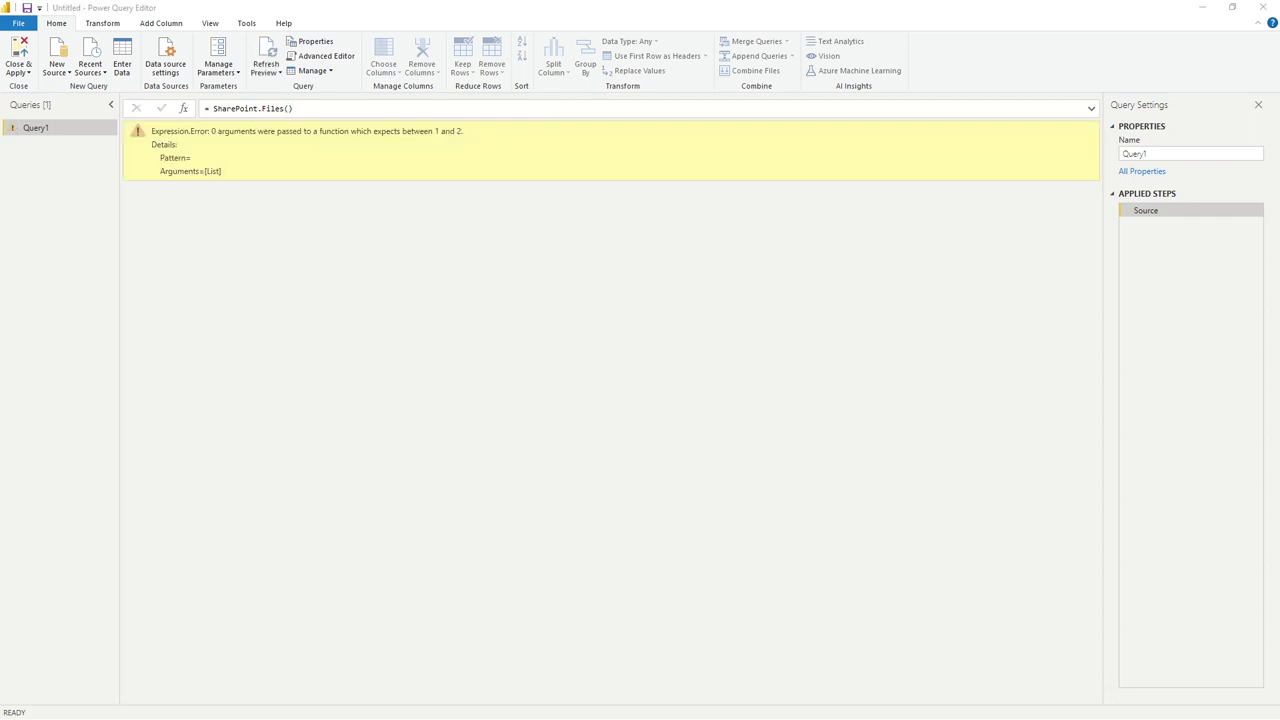
{"action": "key", "text": "alt+Tab"}
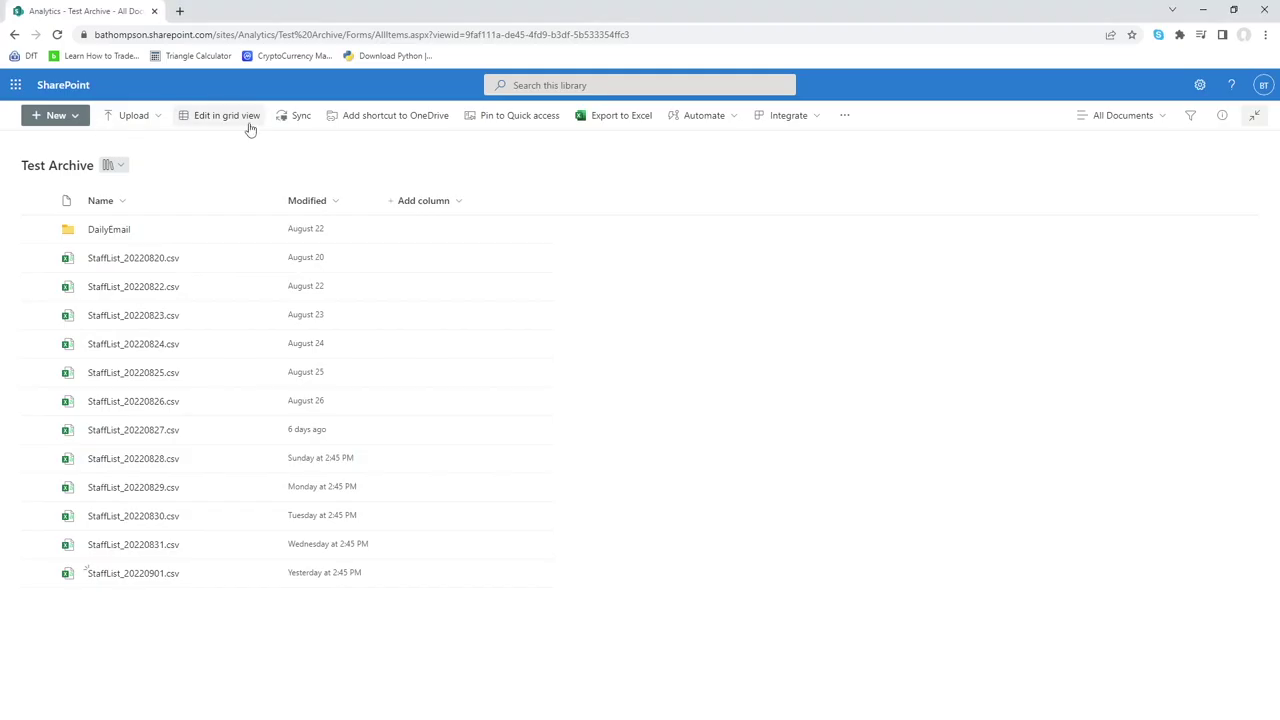
{"action": "left_click", "coordinate": [254, 36]}
{"action": "left_click", "coordinate": [104, 36]}
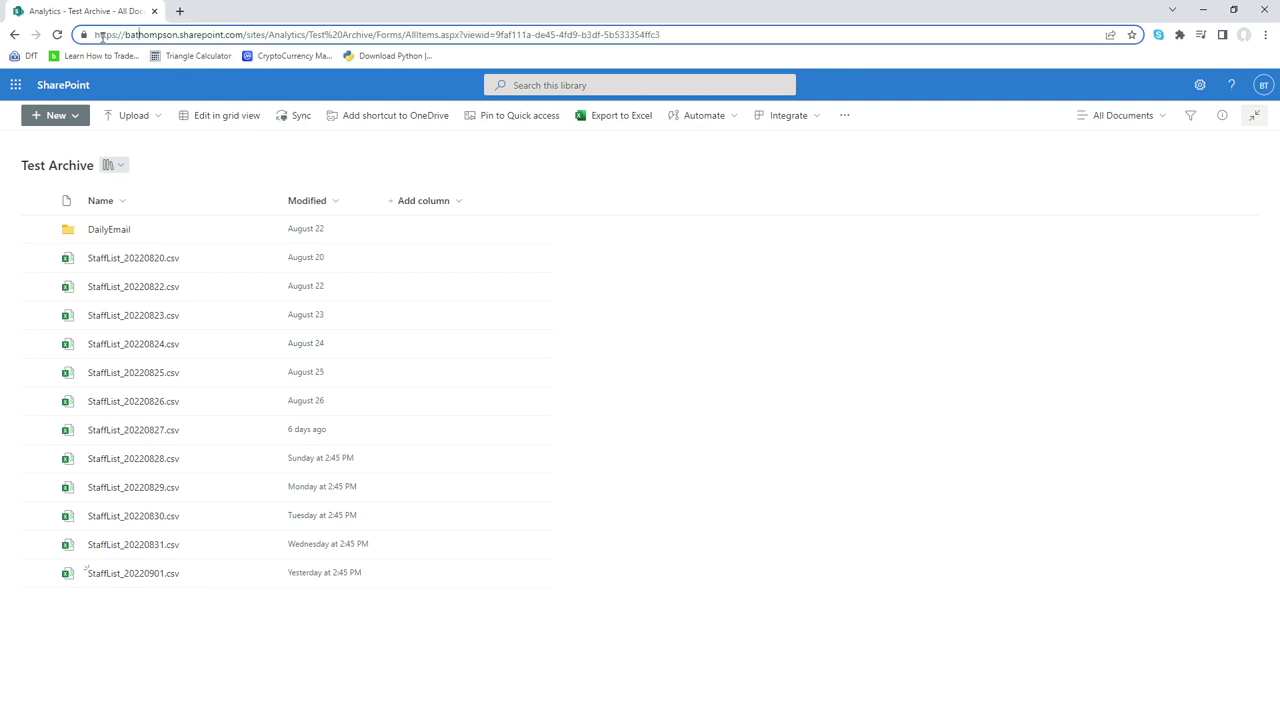
{"action": "left_click", "coordinate": [84, 34]}
{"action": "left_click", "coordinate": [84, 34]}
{"action": "left_click_drag", "start_coordinate": [308, 34], "coordinate": [76, 36]}
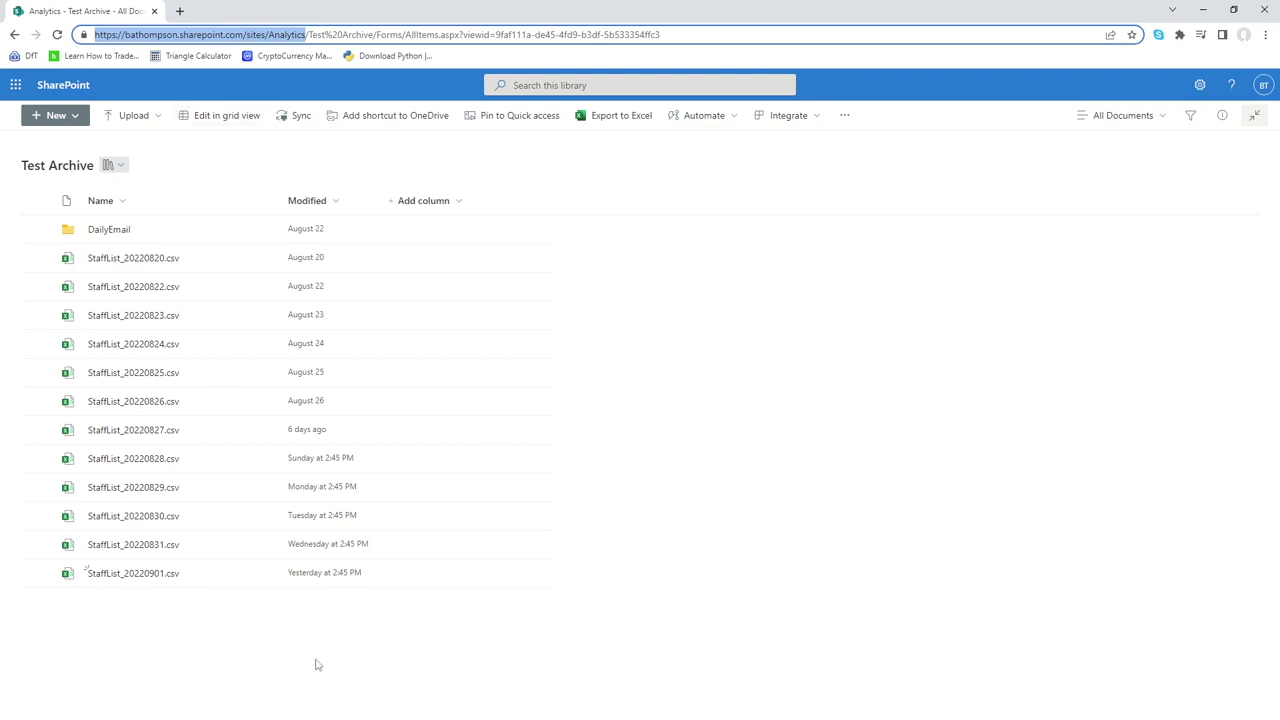
Back in Power Query Editor, add the copied Analytics site URL in quotes as the SharePoint.Files argument and load the file list
{"action": "key", "text": "alt+Tab"}
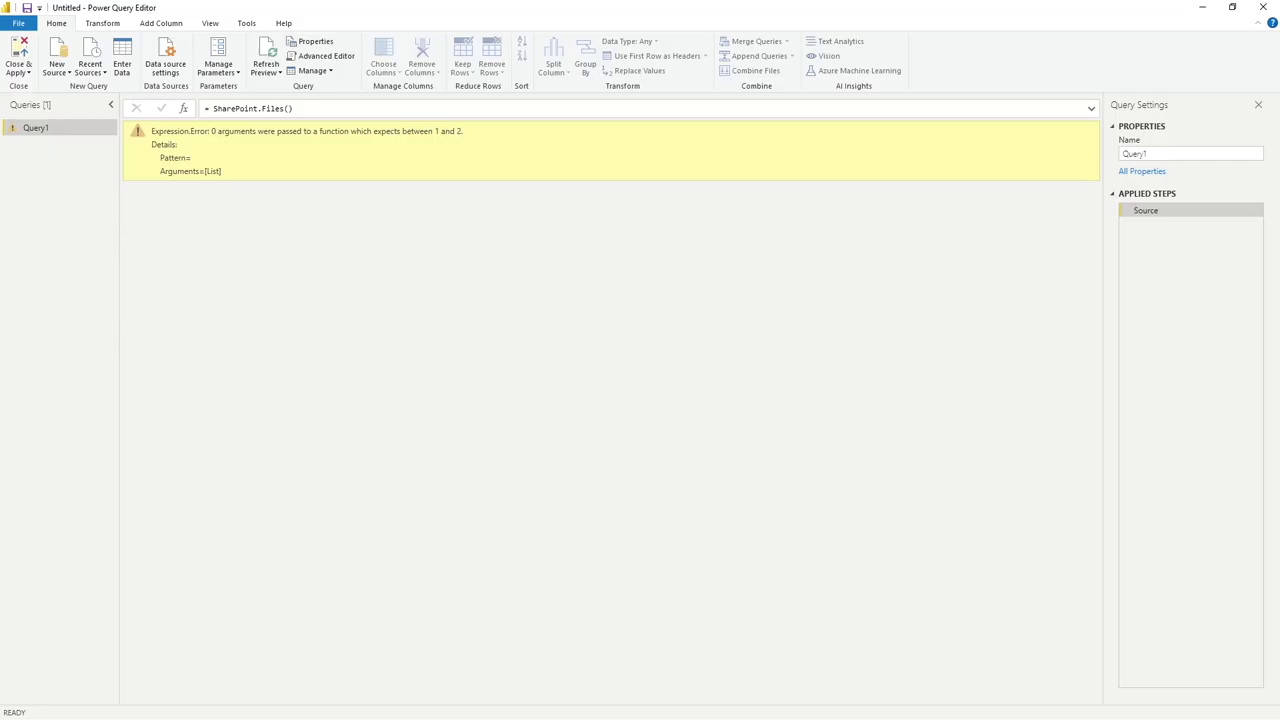
{"action": "left_click", "coordinate": [290, 108]}
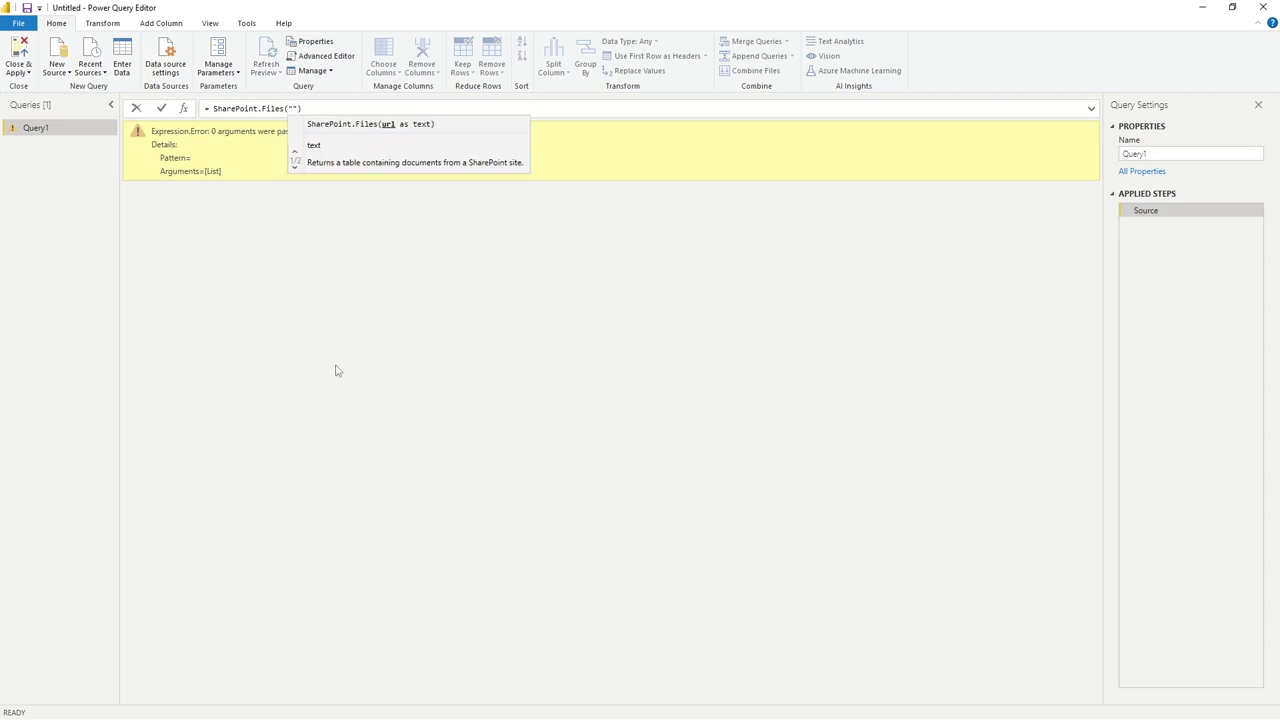
{"action": "type", "text": "\"https://bathompson.sharepoint.com/sites/Analytics\""}
{"action": "key", "text": "Return"}
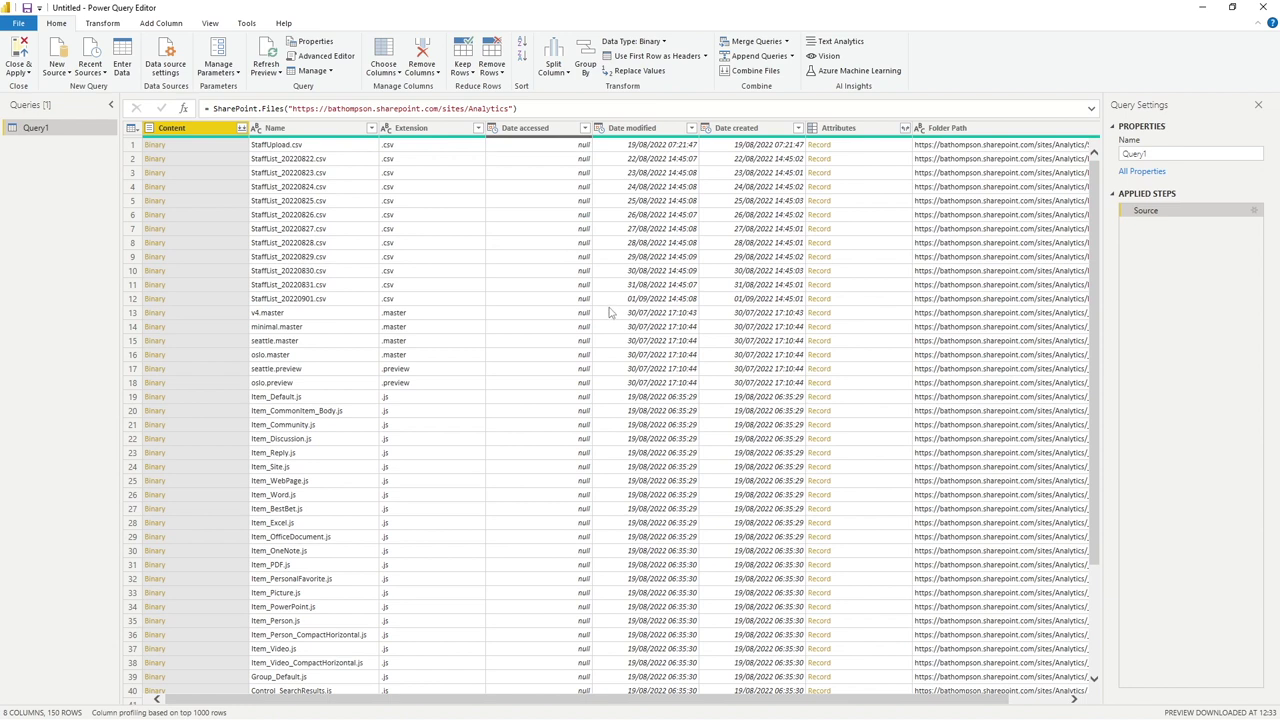
Filter the Folder Path column to keep only rows that end with "Test Archive/"
{"action": "left_click_drag", "start_coordinate": [1101, 215], "coordinate": [1083, 660]}
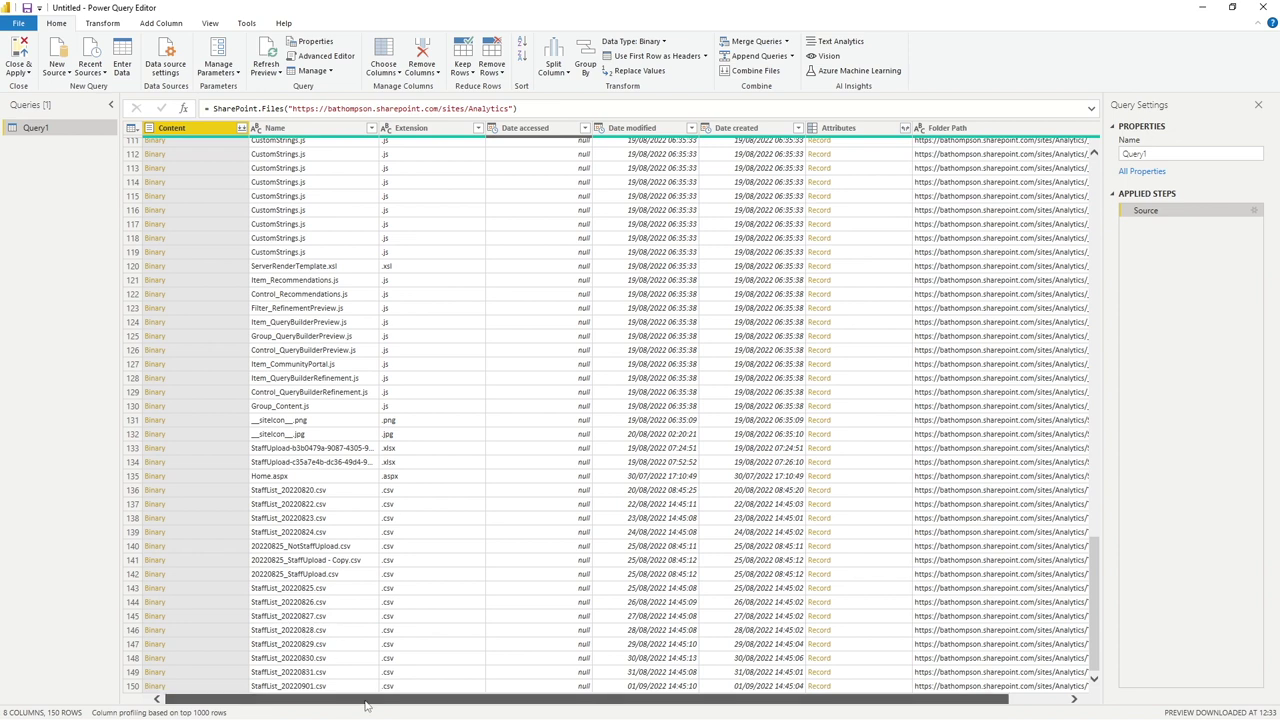
{"action": "left_click_drag", "start_coordinate": [365, 705], "coordinate": [430, 705]}
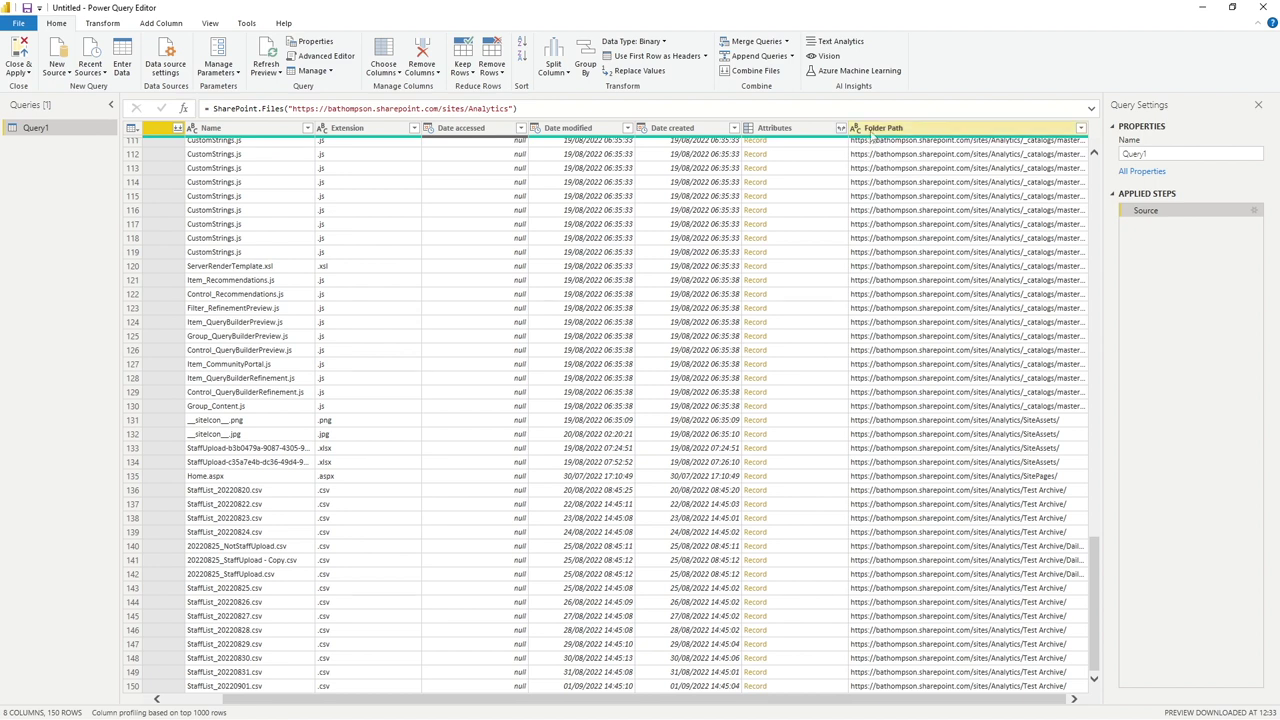
{"action": "left_click", "coordinate": [1081, 129]}
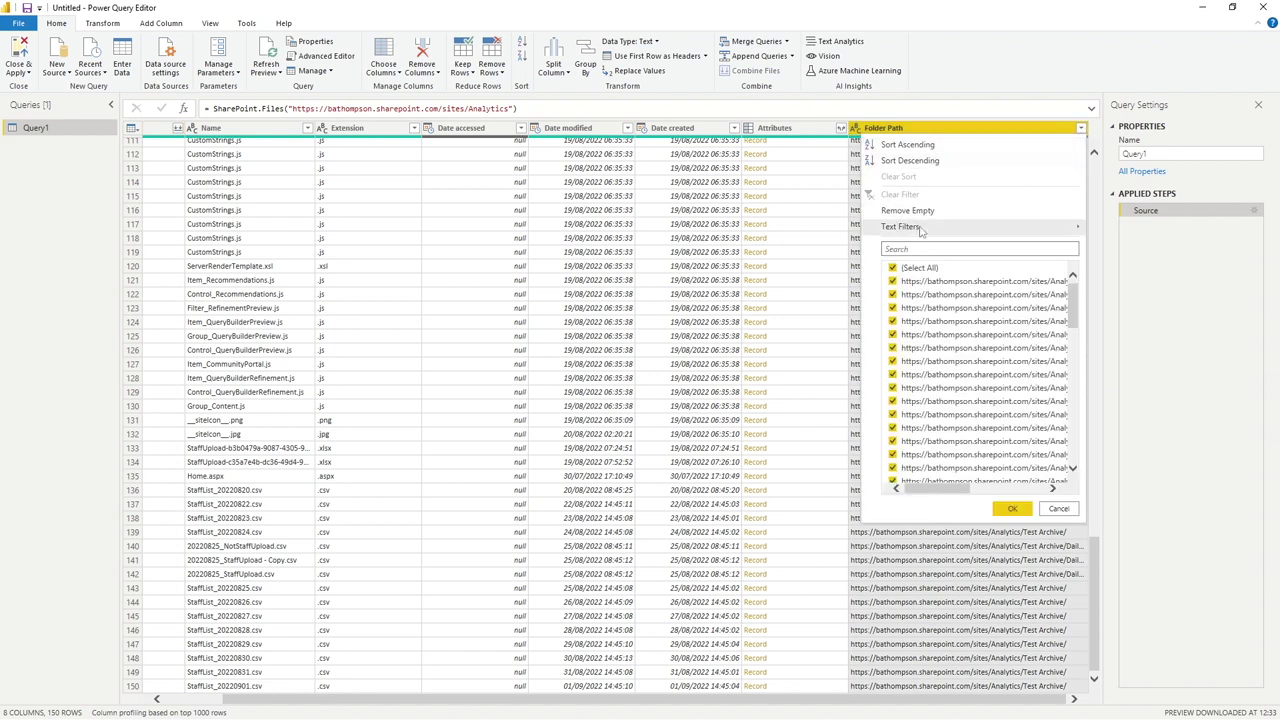
{"action": "mouse_move", "coordinate": [921, 230]}
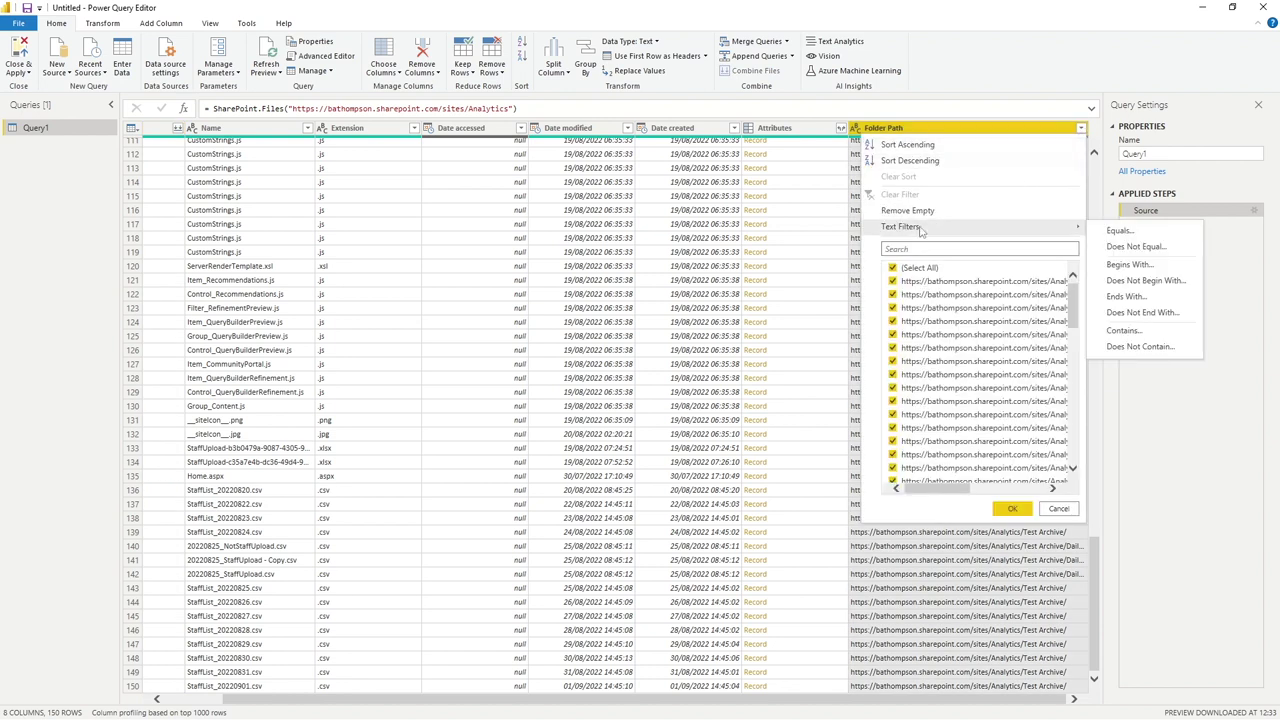
{"action": "left_click", "coordinate": [1127, 297]}
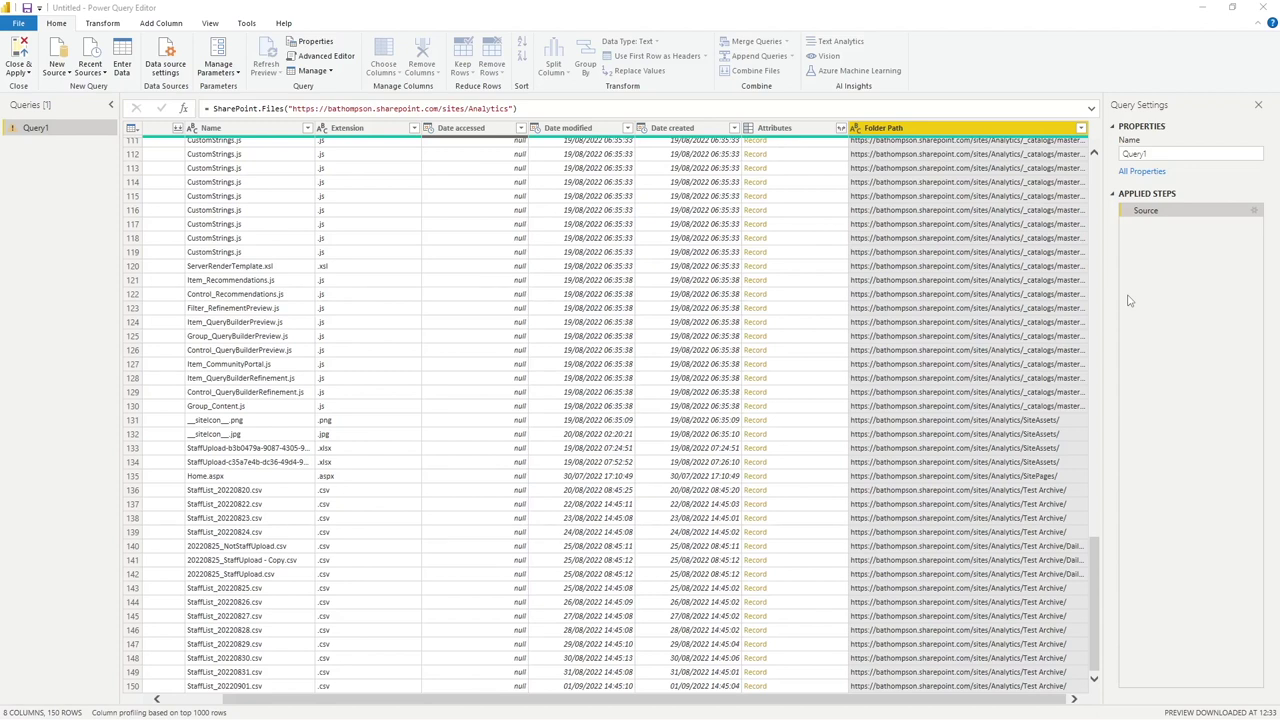
{"action": "left_click", "coordinate": [599, 361]}
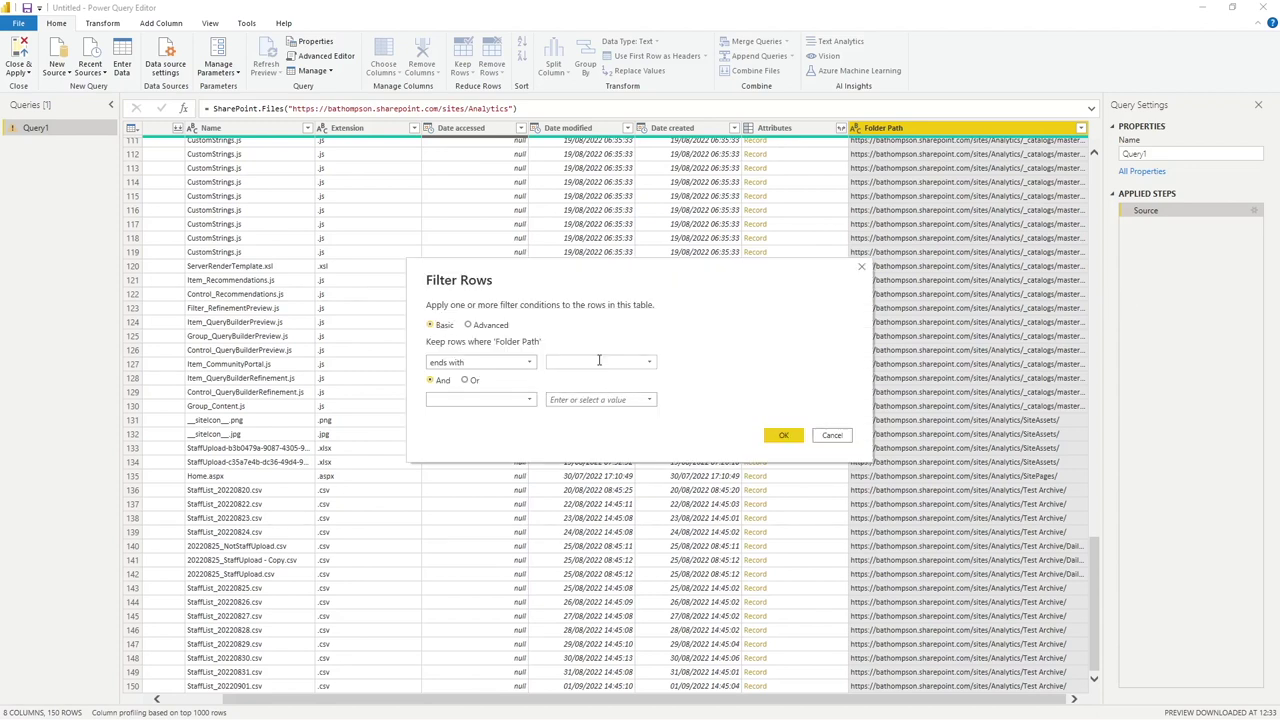
{"action": "type", "text": "Test Archive/"}
{"action": "left_click", "coordinate": [782, 435]}
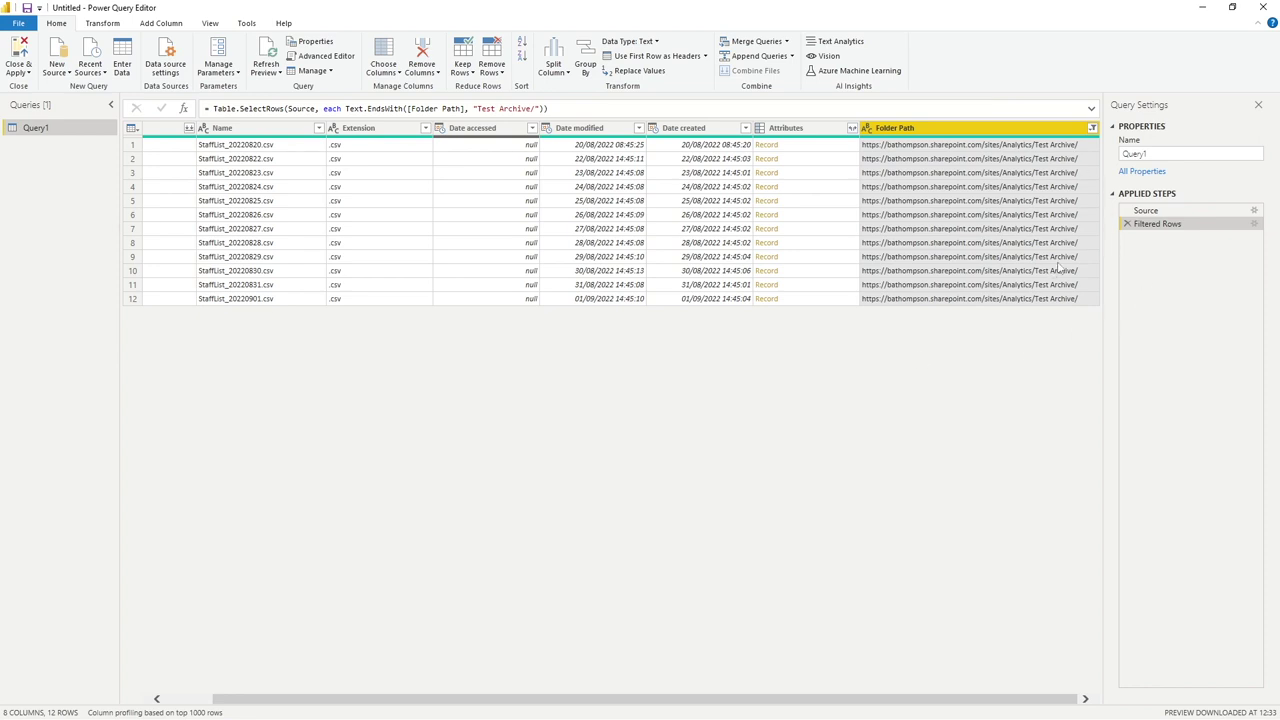
Review the unfiltered folder paths in the Source step, including the full path of 20220825_NotStaffUpload.csv
{"action": "left_click", "coordinate": [1146, 211]}
{"action": "scroll", "coordinate": [1050, 430], "scroll_direction": "down", "scroll_amount": 20}
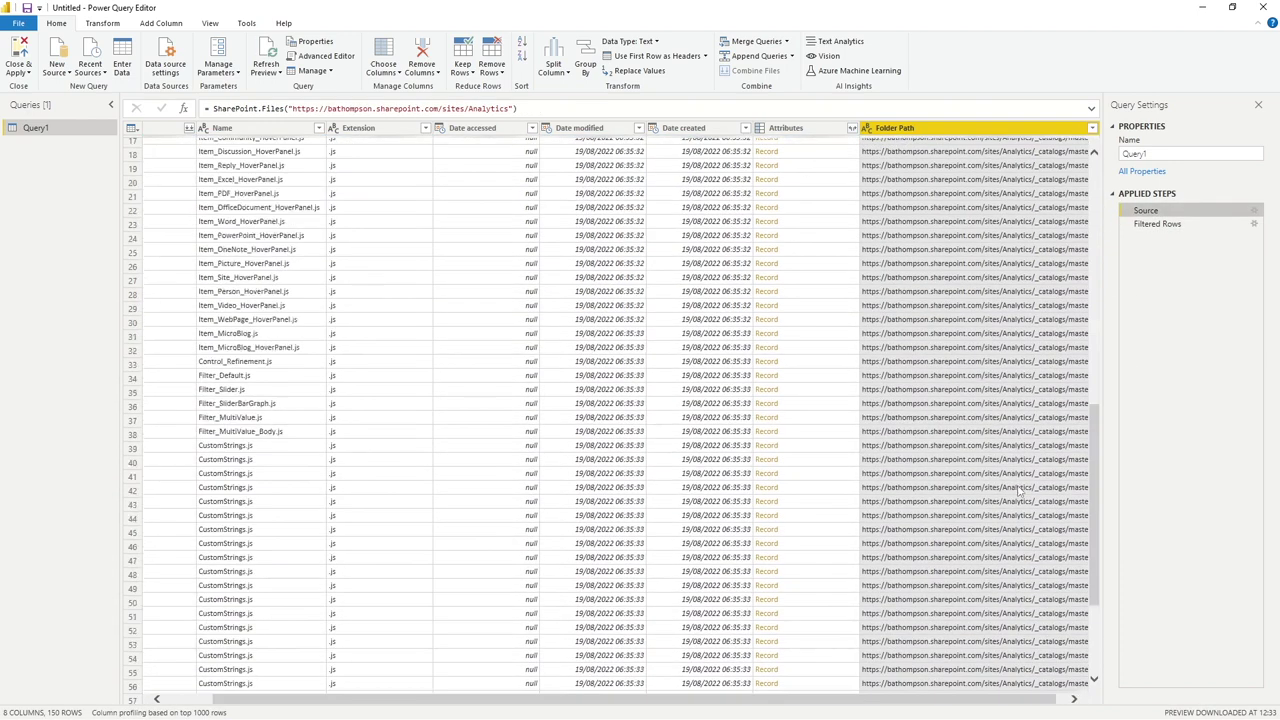
{"action": "scroll", "coordinate": [1020, 490], "scroll_direction": "down", "scroll_amount": 7}
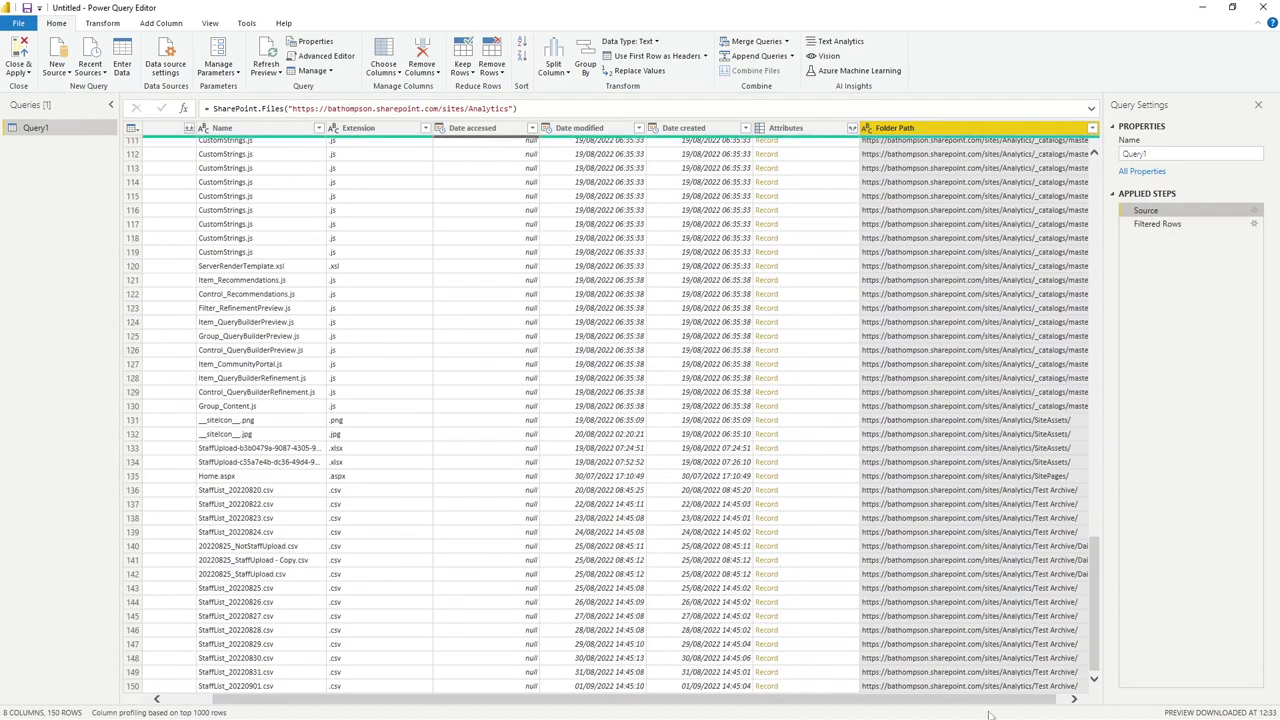
{"action": "left_click_drag", "start_coordinate": [1043, 703], "coordinate": [1104, 709]}
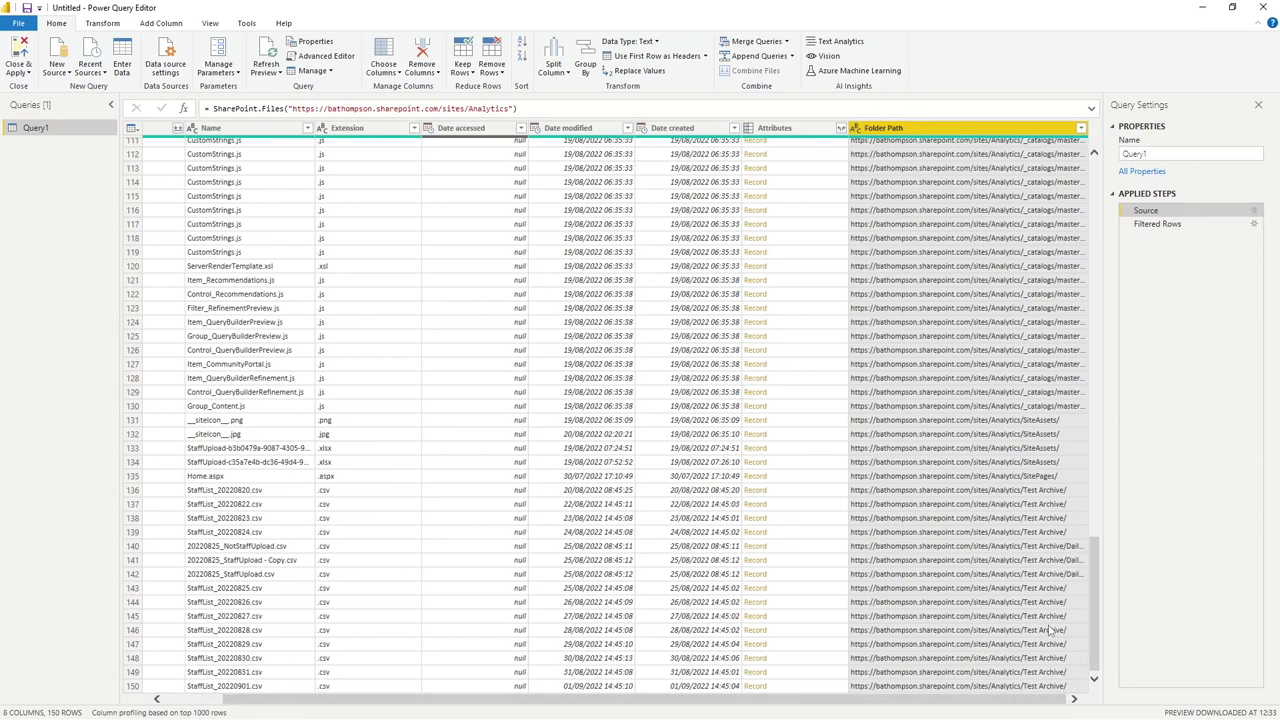
{"action": "left_click", "coordinate": [1078, 548]}
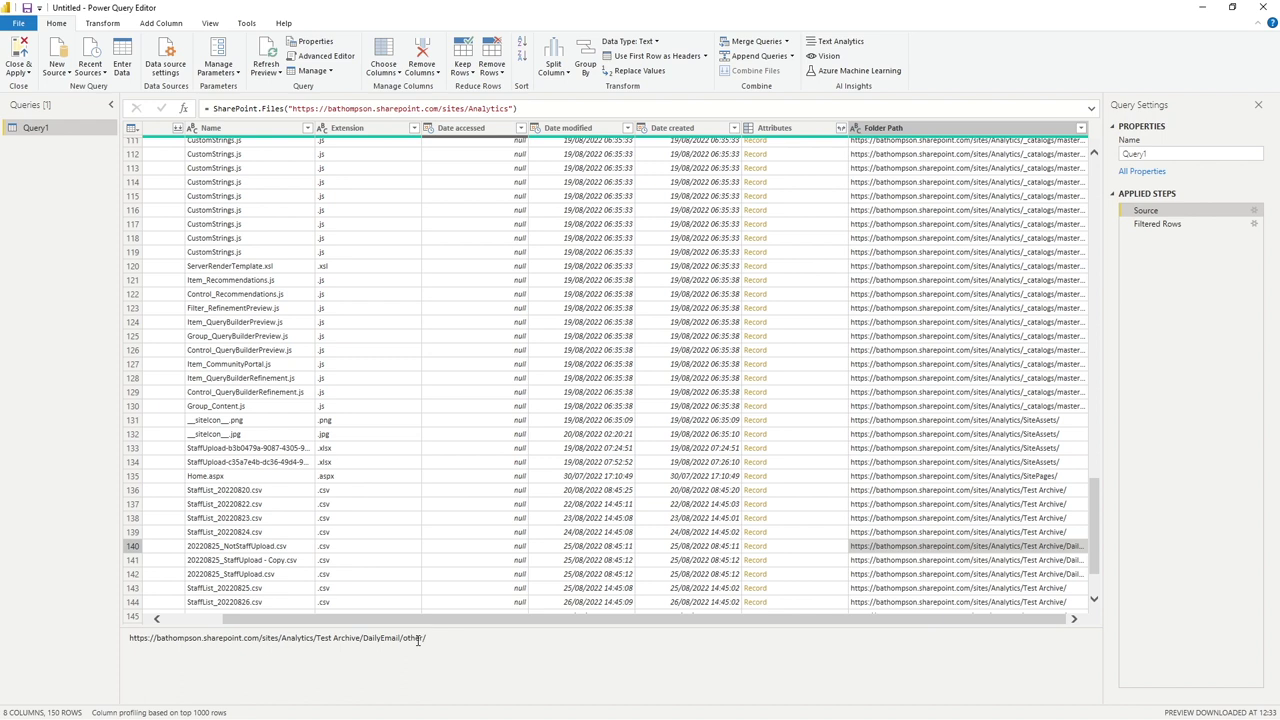
{"action": "scroll", "coordinate": [1065, 568], "scroll_direction": "down", "scroll_amount": 2}
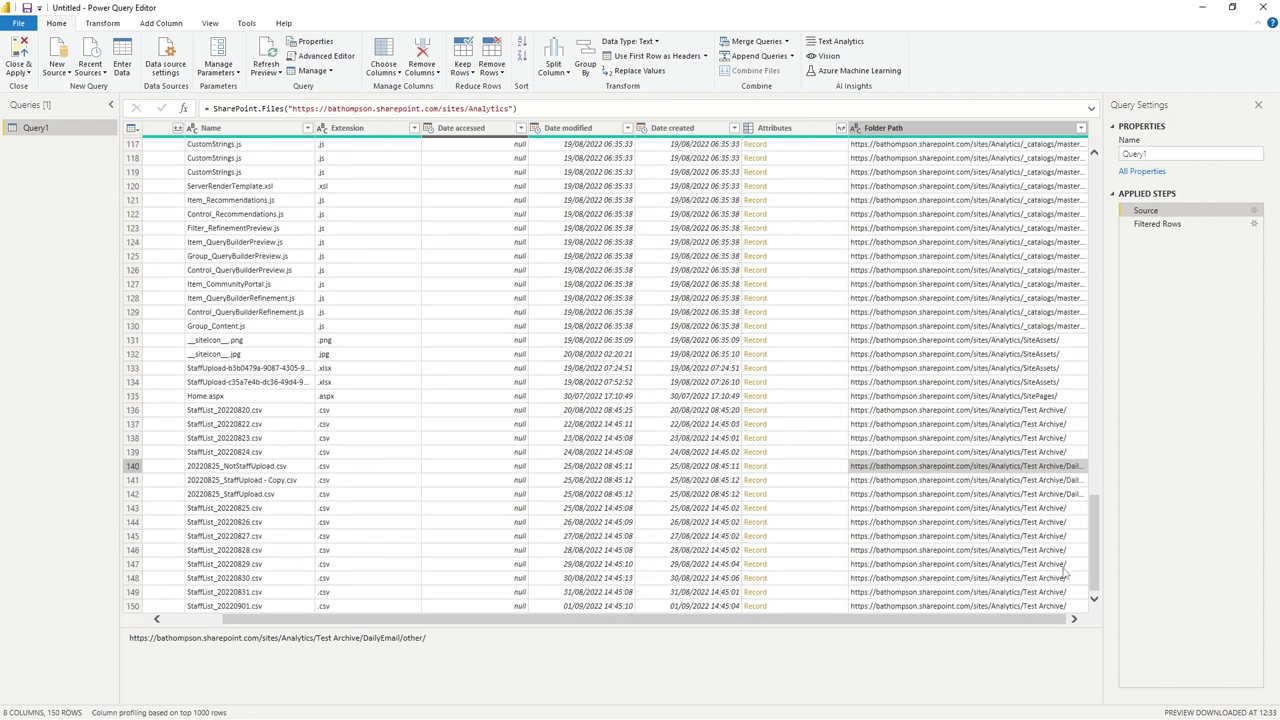
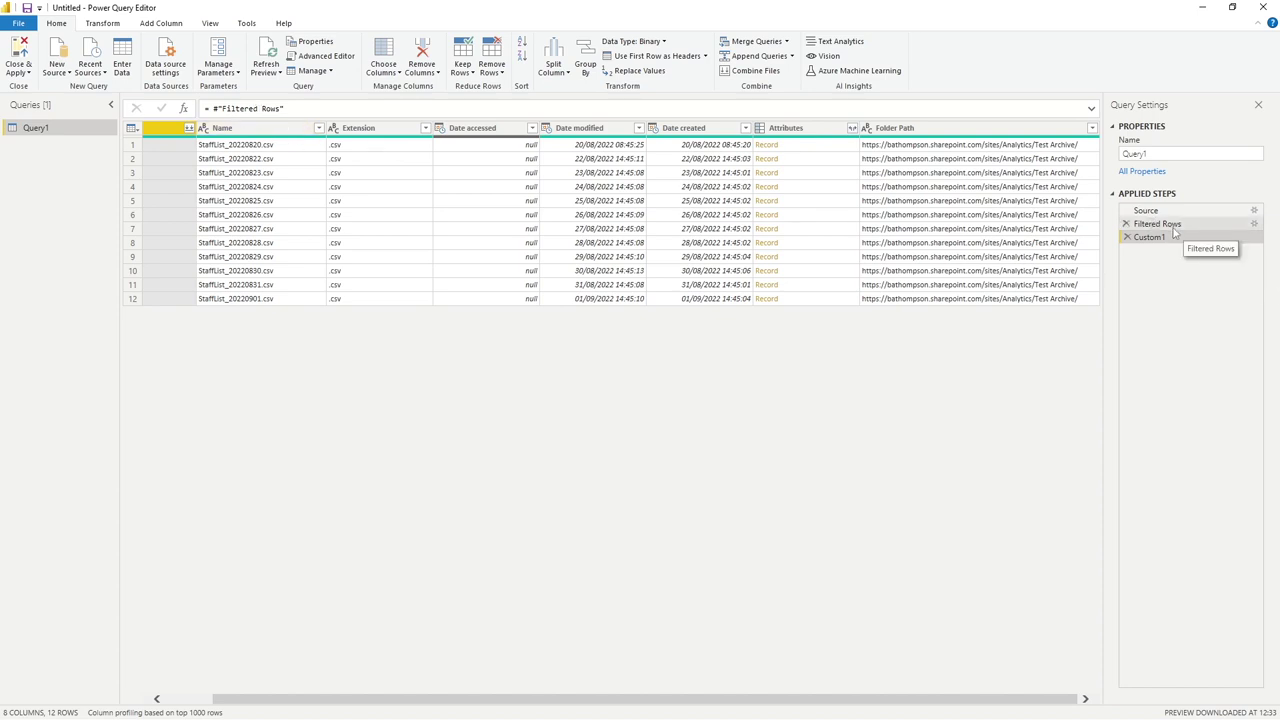
Edit the Custom1 step's formula to Binary.Combine(#"Filtered Rows"[Content]) so the filtered CSV files are merged into one binary
{"action": "left_click", "coordinate": [1174, 226]}
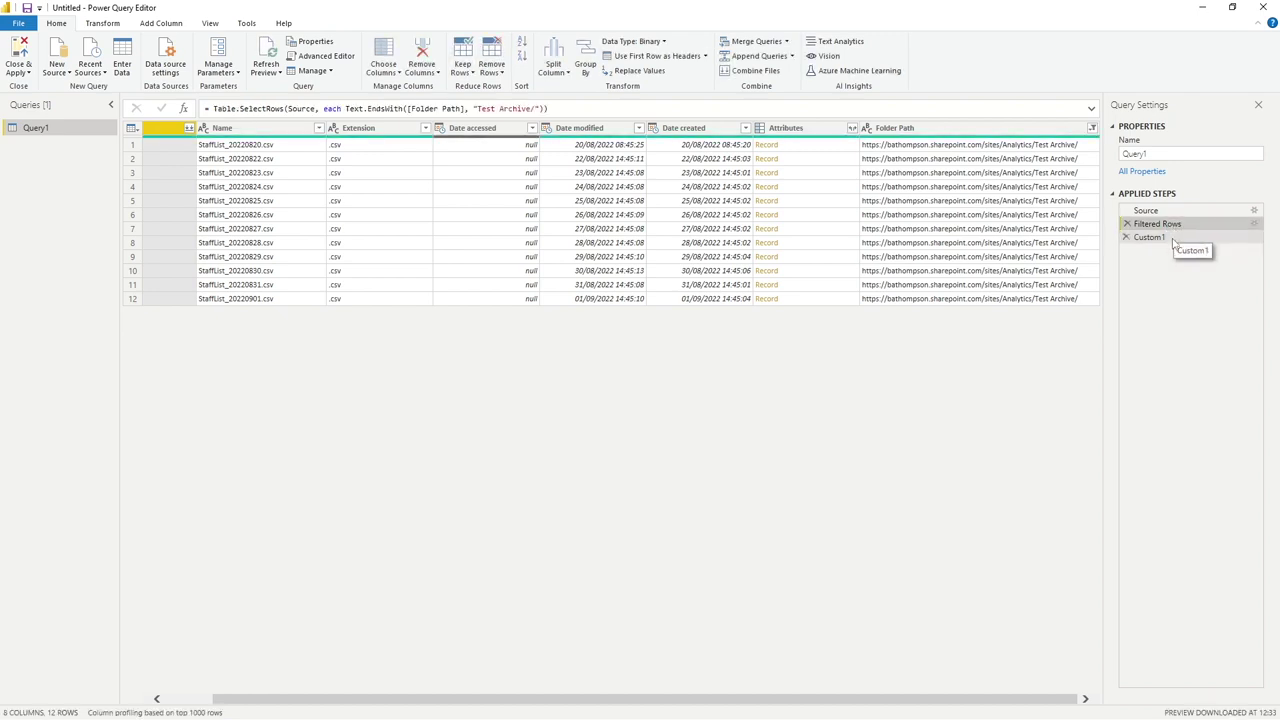
{"action": "left_click", "coordinate": [1173, 238]}
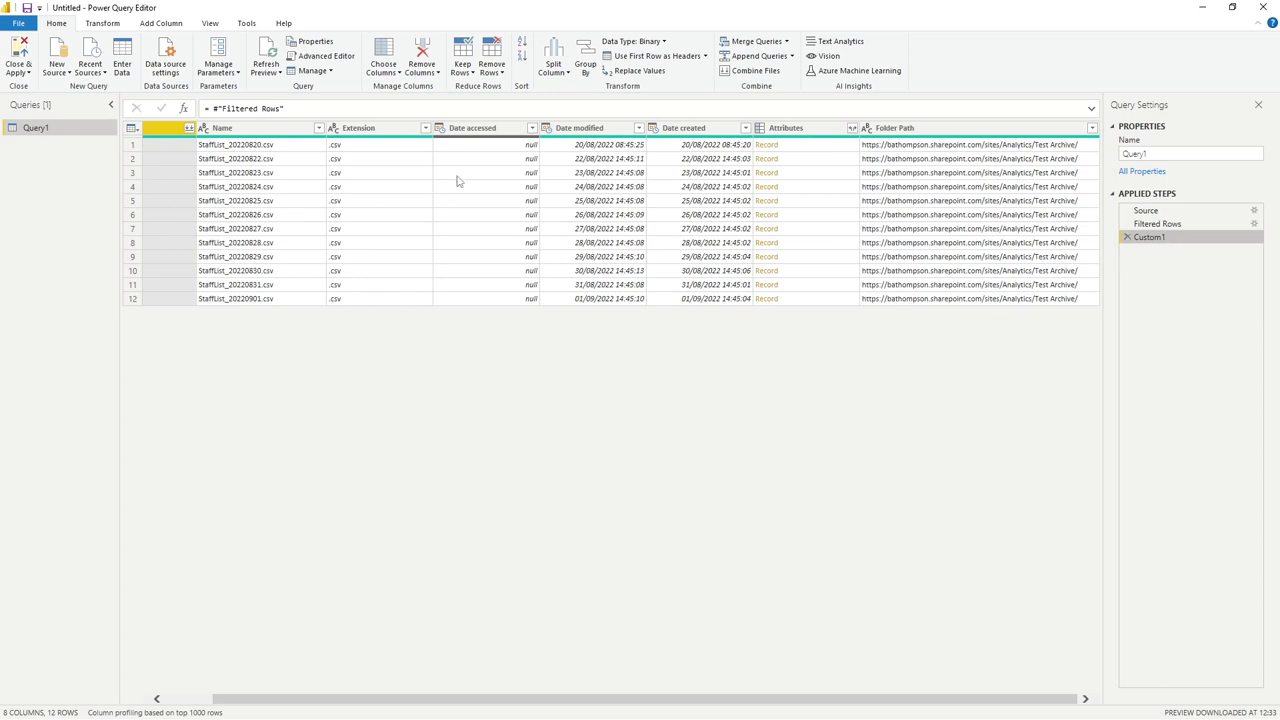
{"action": "left_click", "coordinate": [210, 110]}
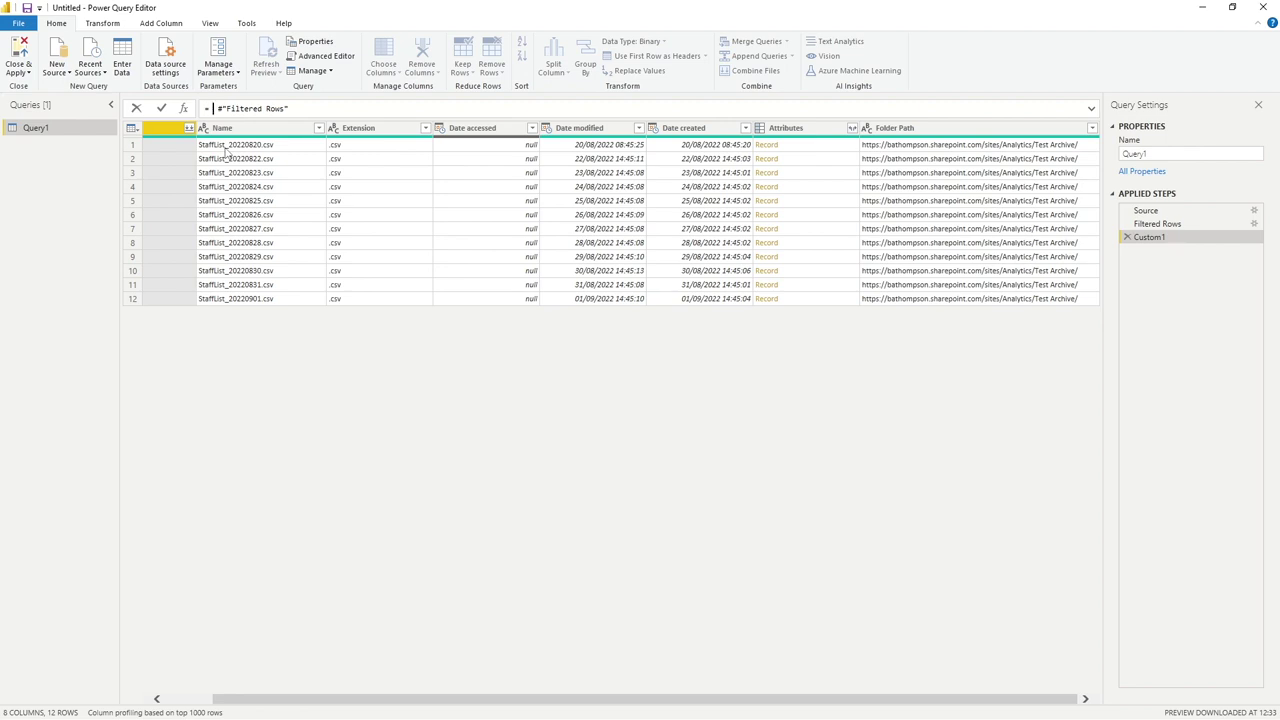
{"action": "key", "text": "BackSpace"}
{"action": "type", "text": "Binary.Combine"}
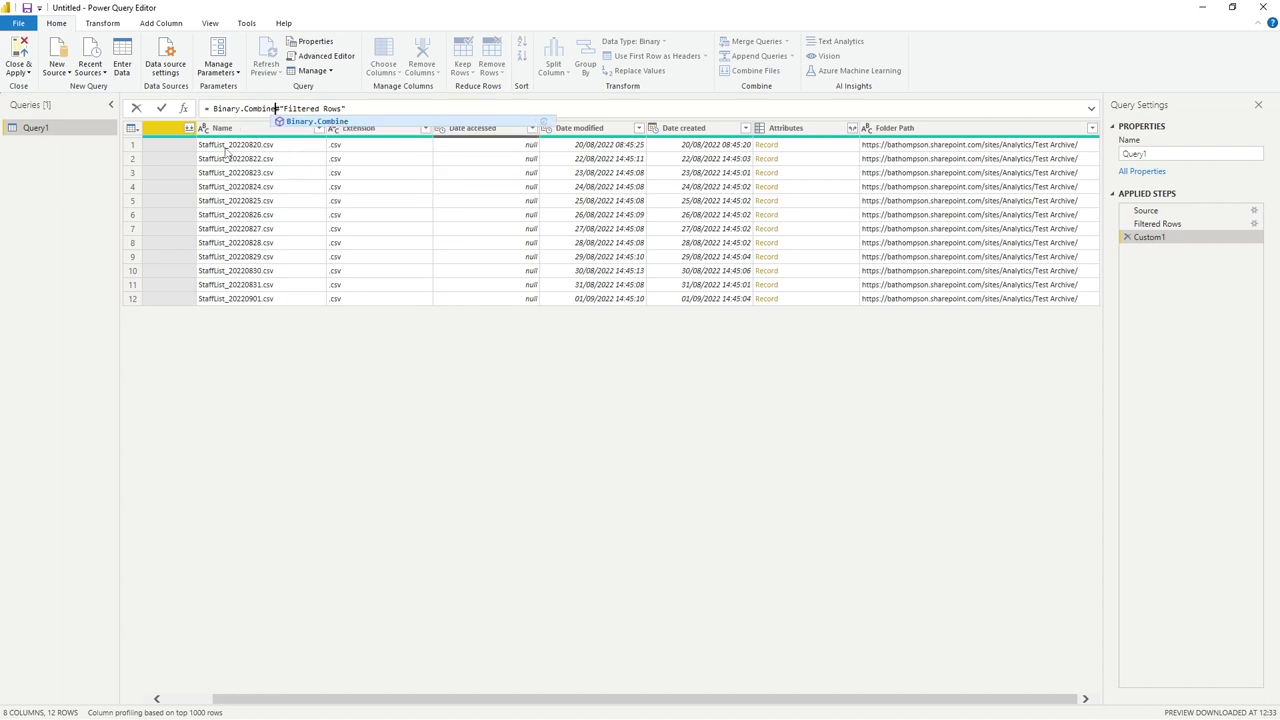
{"action": "type", "text": "("}
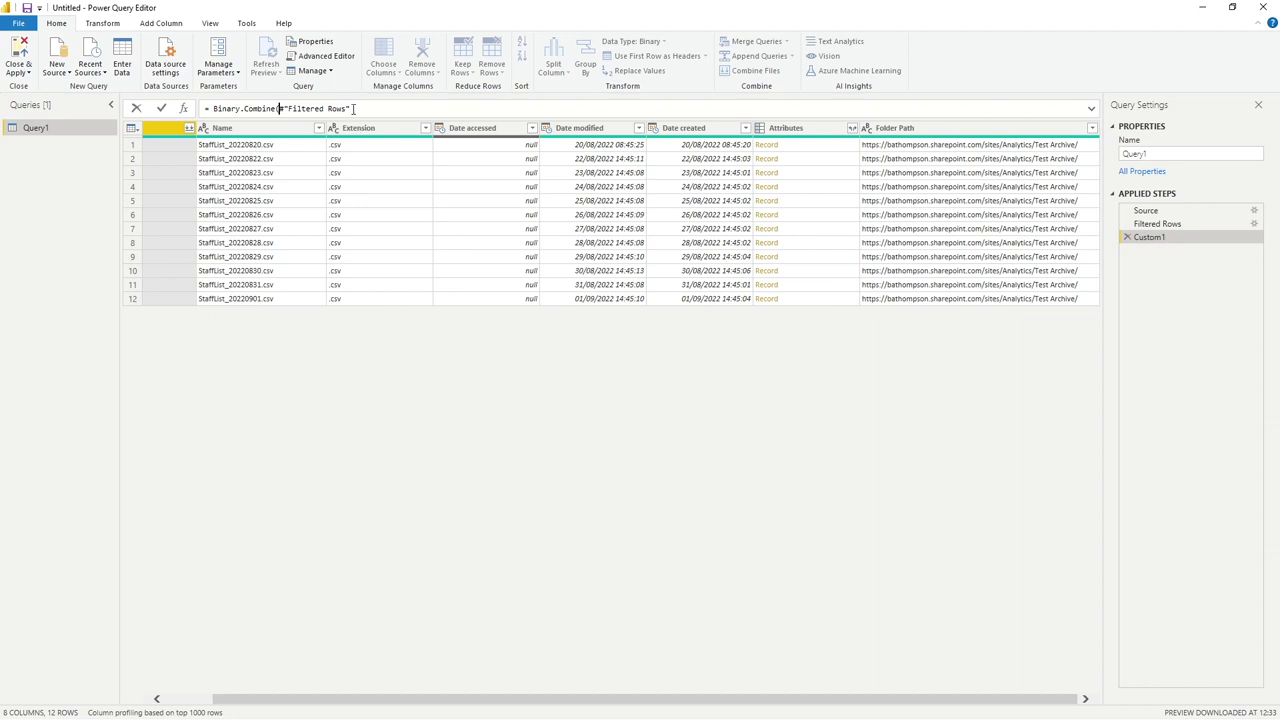
{"action": "type", "text": "[Content])"}
{"action": "key", "text": "Return"}
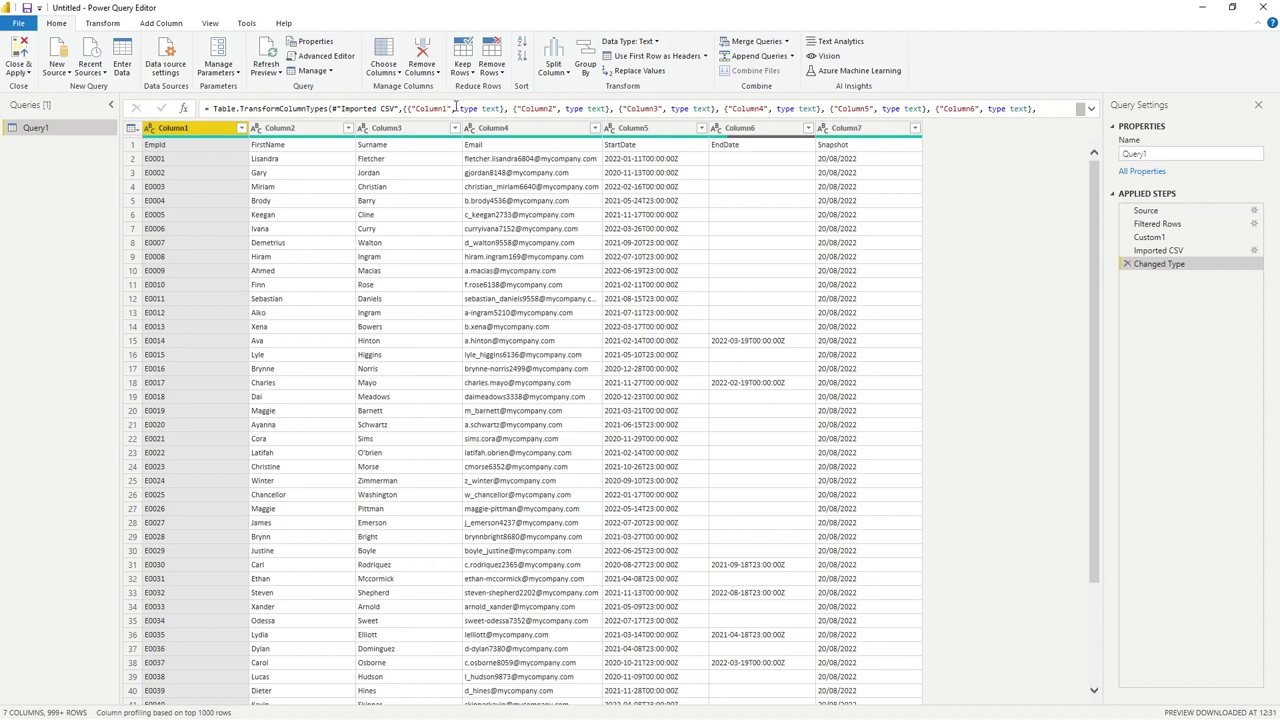
Rename the Custom1 applied step as Combine
{"action": "left_click", "coordinate": [1152, 238]}
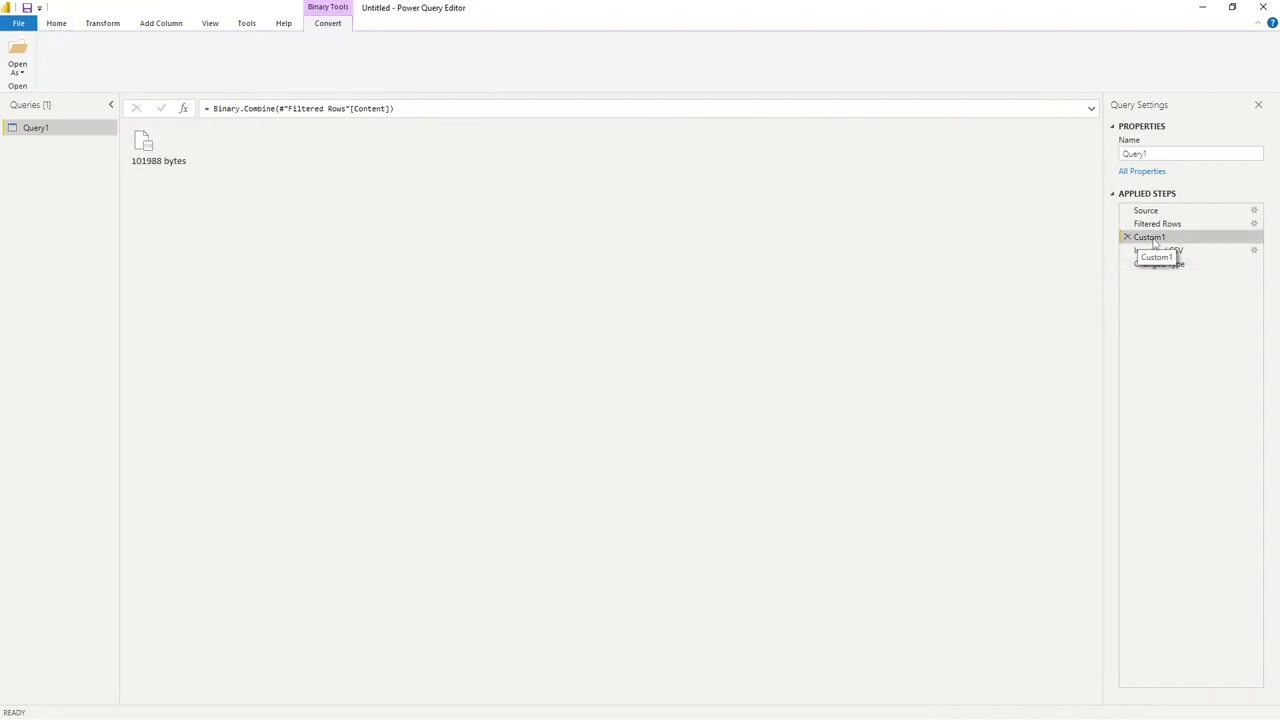
{"action": "right_click", "coordinate": [1155, 243]}
{"action": "left_click", "coordinate": [1180, 263]}
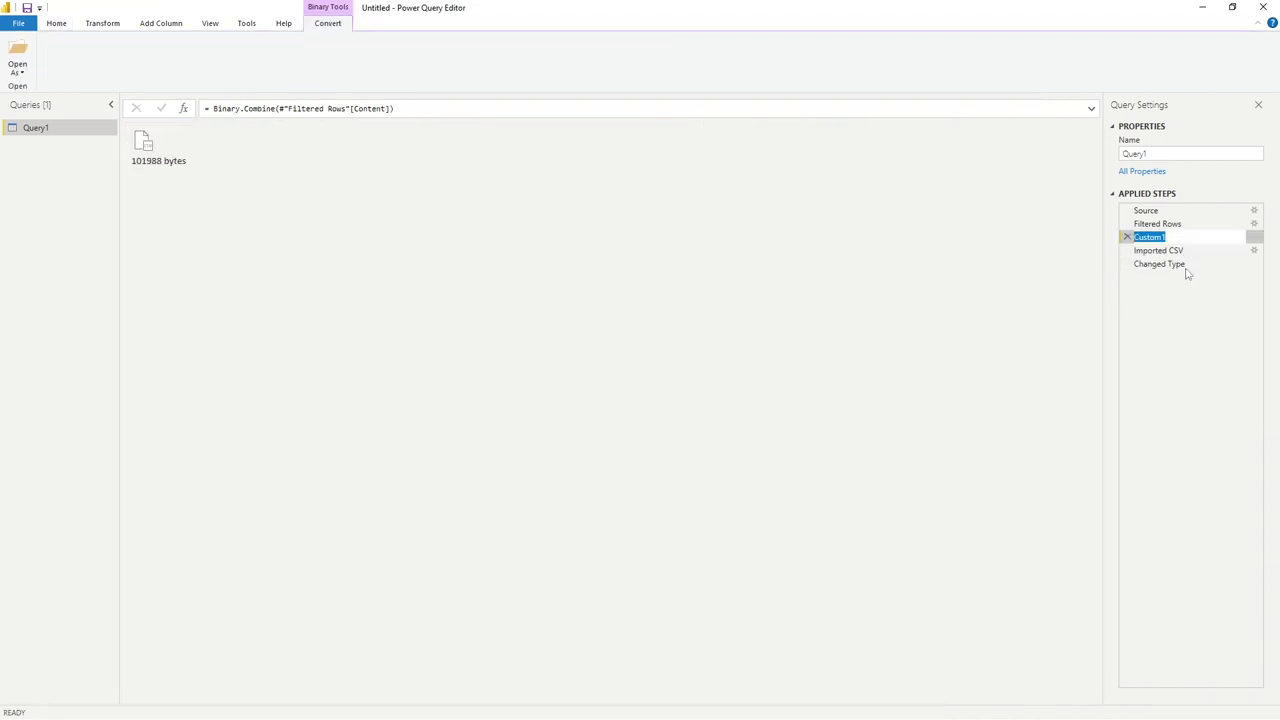
{"action": "type", "text": "Combine"}
{"action": "key", "text": "Return"}
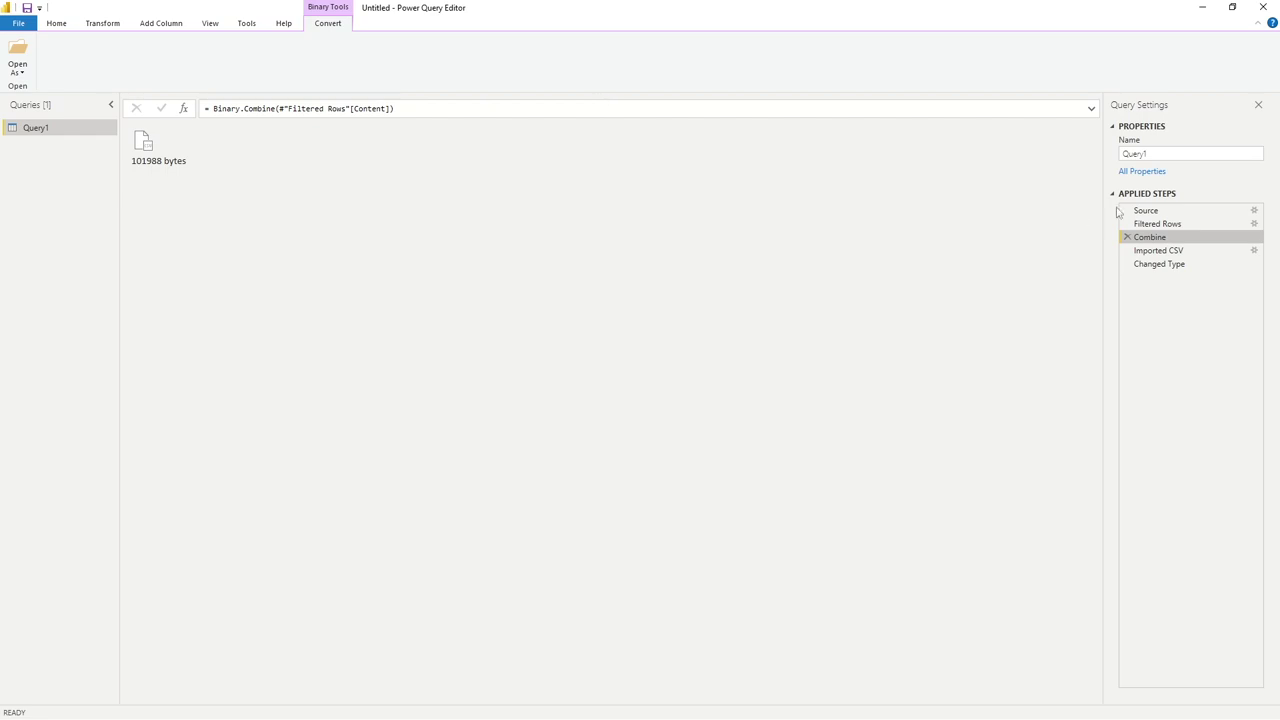
Promote the first row to headers and delete the automatic Changed Type steps both before and after that promotion
{"action": "left_click", "coordinate": [1161, 251]}
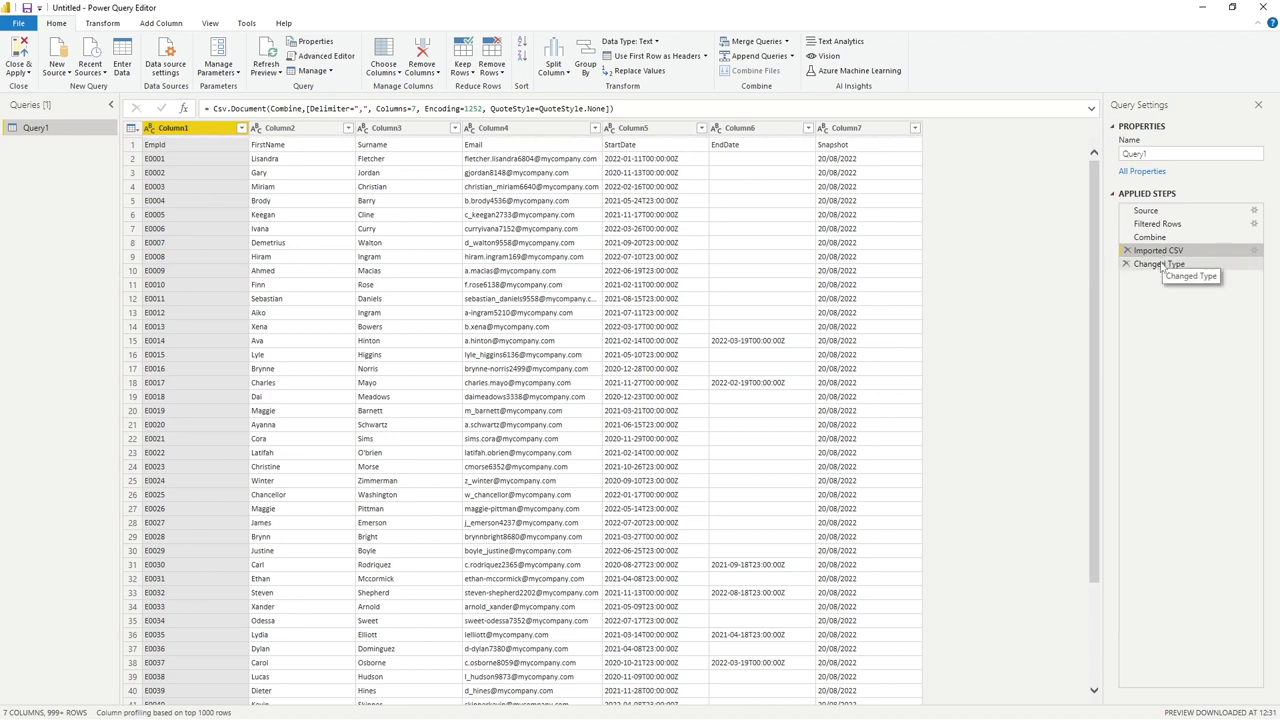
{"action": "left_click", "coordinate": [1155, 264]}
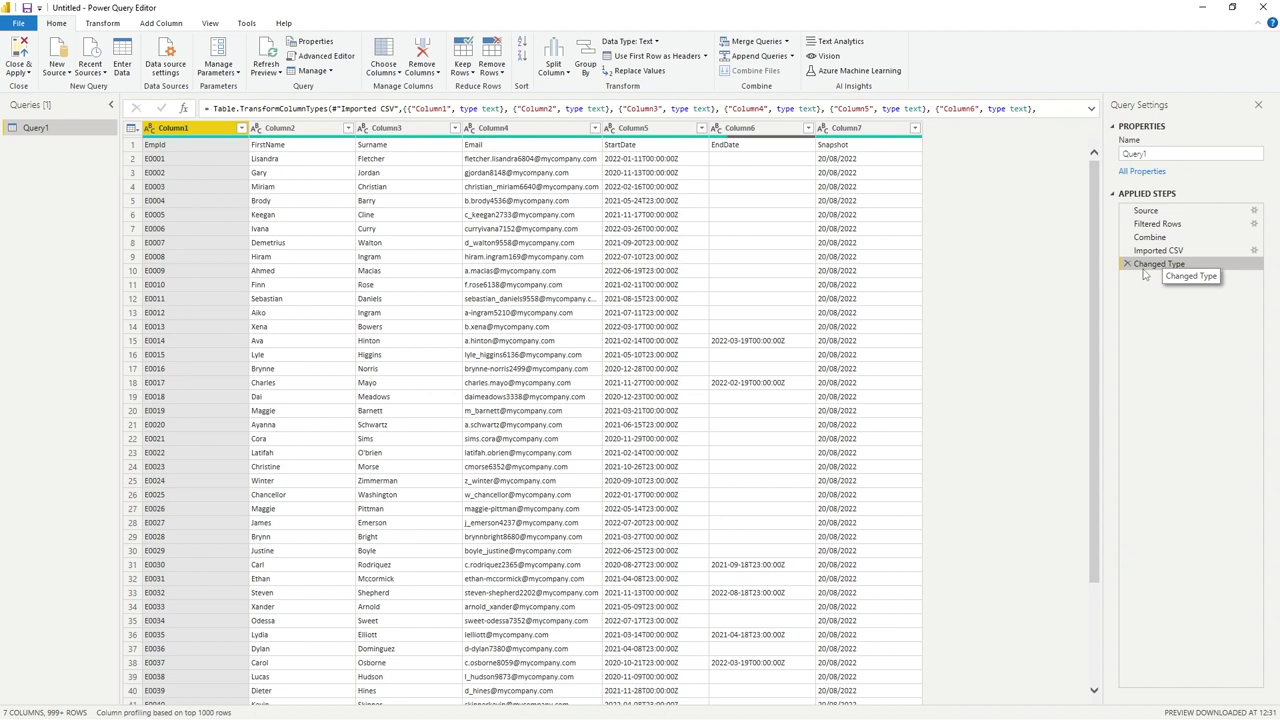
{"action": "left_click", "coordinate": [1127, 264]}
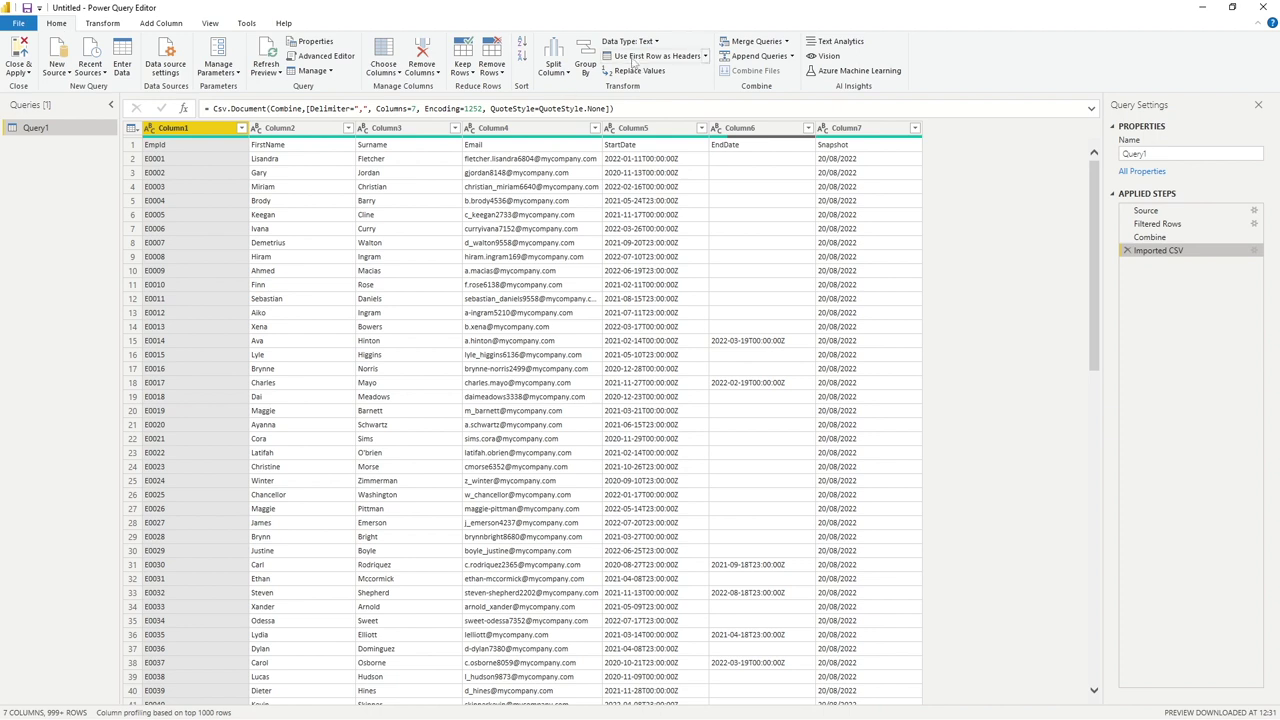
{"action": "left_click", "coordinate": [636, 60]}
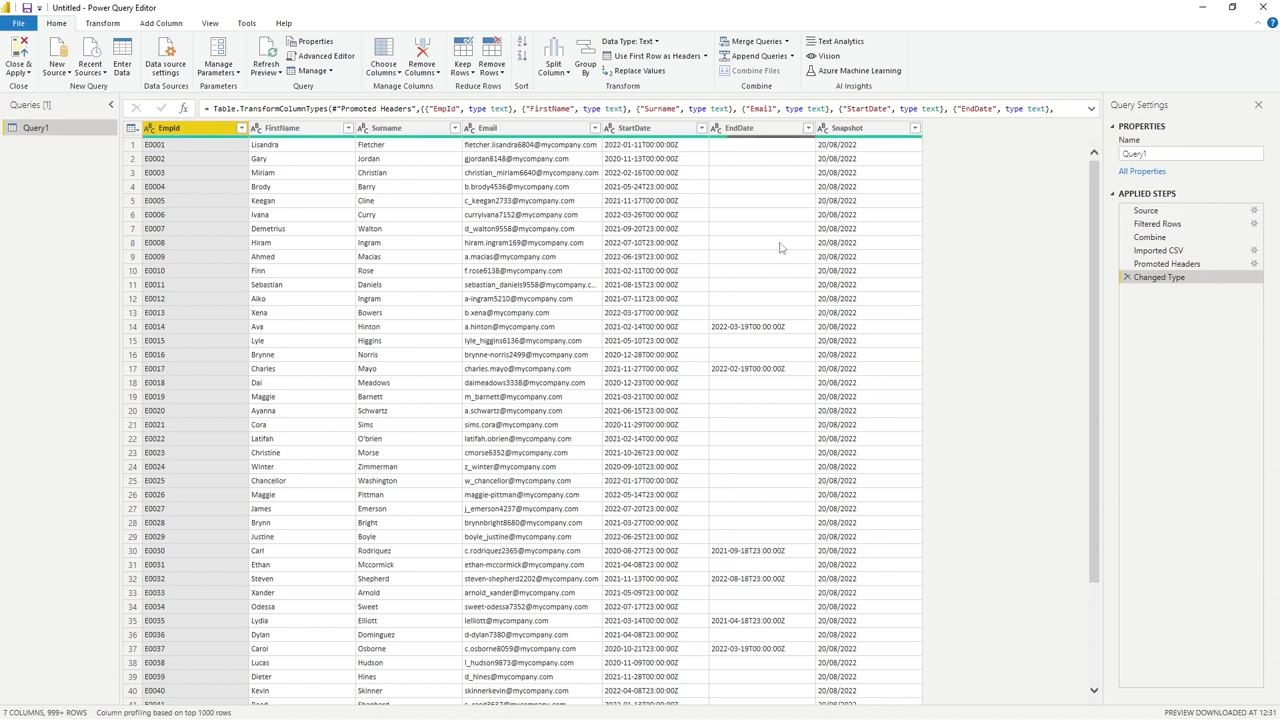
{"action": "left_click", "coordinate": [1126, 278]}
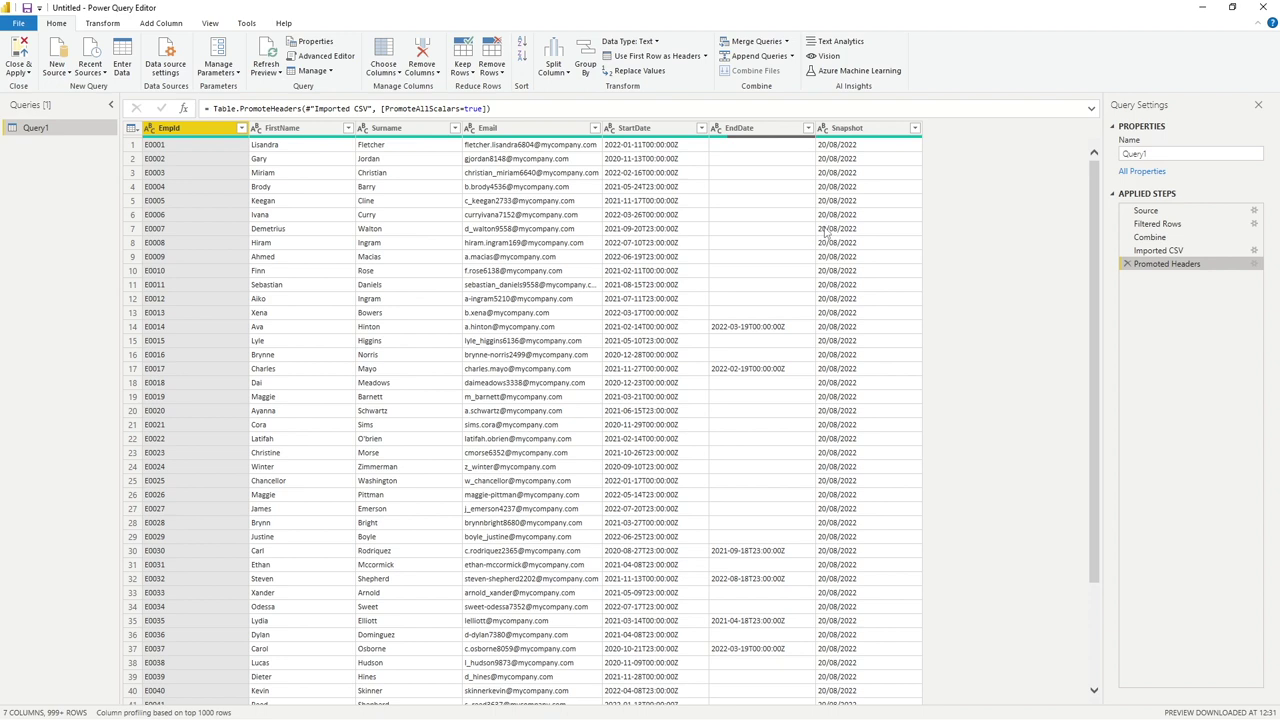
Filter the Snapshot column to show only the repeated header rows with the value "Snapshot"
{"action": "left_click", "coordinate": [915, 128]}
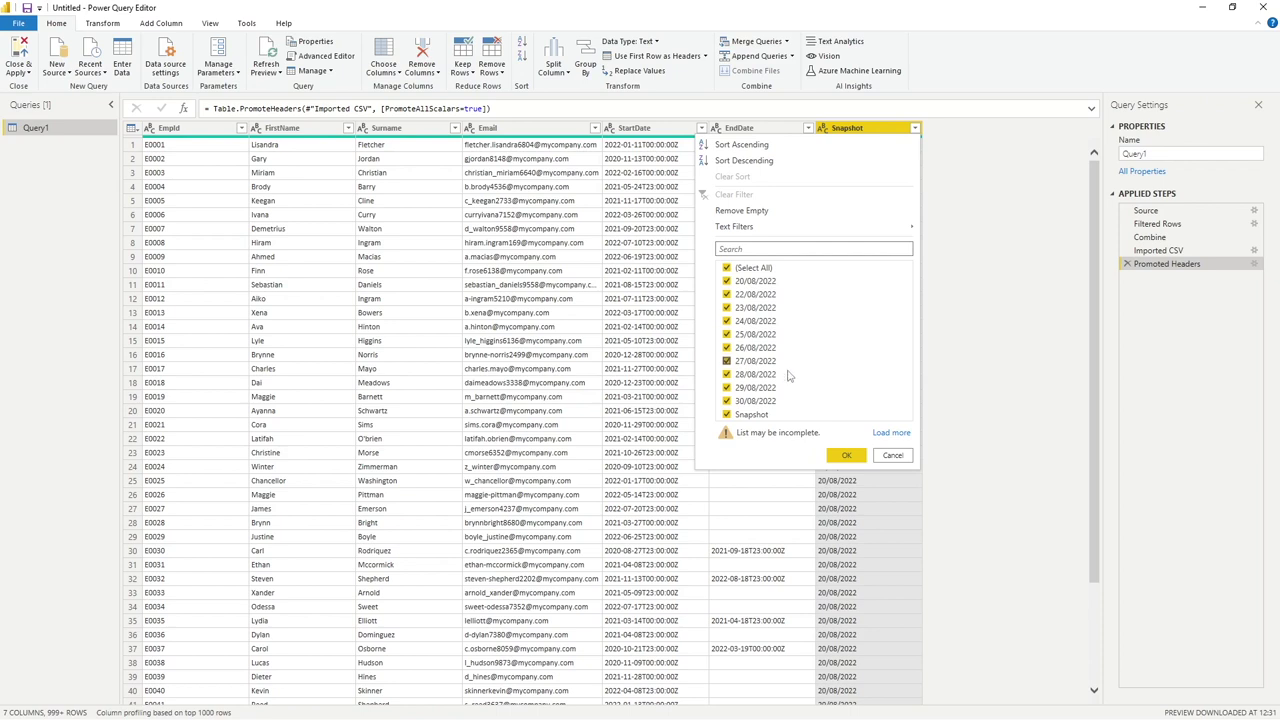
{"action": "left_click", "coordinate": [736, 415]}
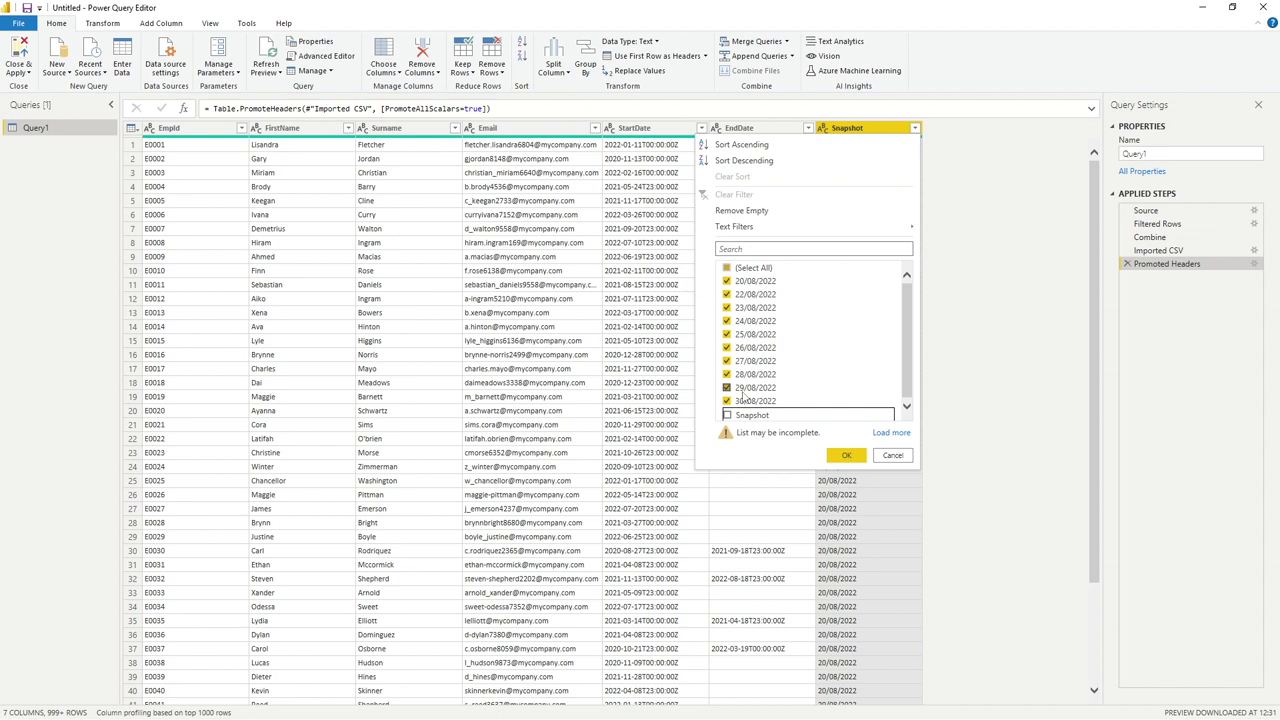
{"action": "left_click", "coordinate": [727, 268]}
{"action": "left_click", "coordinate": [727, 415]}
{"action": "left_click", "coordinate": [847, 456]}
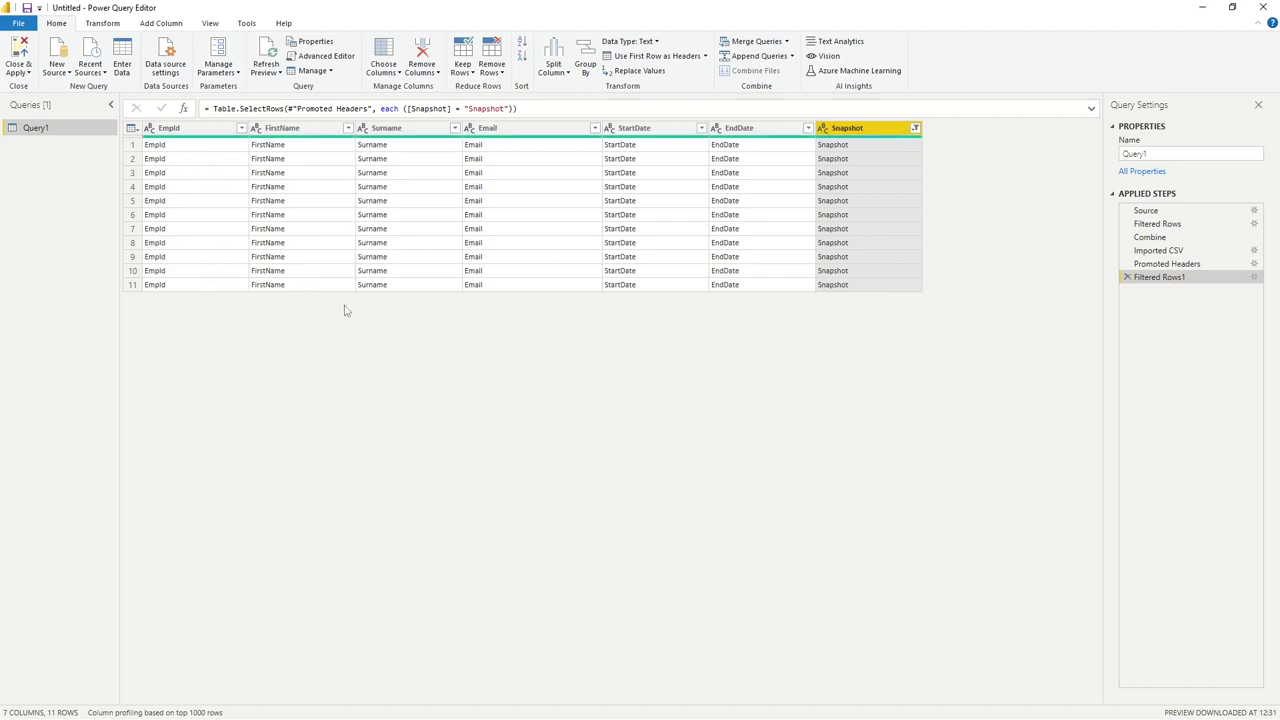
Change the Snapshot column filter to keep every value except "Snapshot", removing the repeated header rows
{"action": "left_click", "coordinate": [914, 128]}
{"action": "left_click", "coordinate": [753, 268]}
{"action": "left_click", "coordinate": [753, 268]}
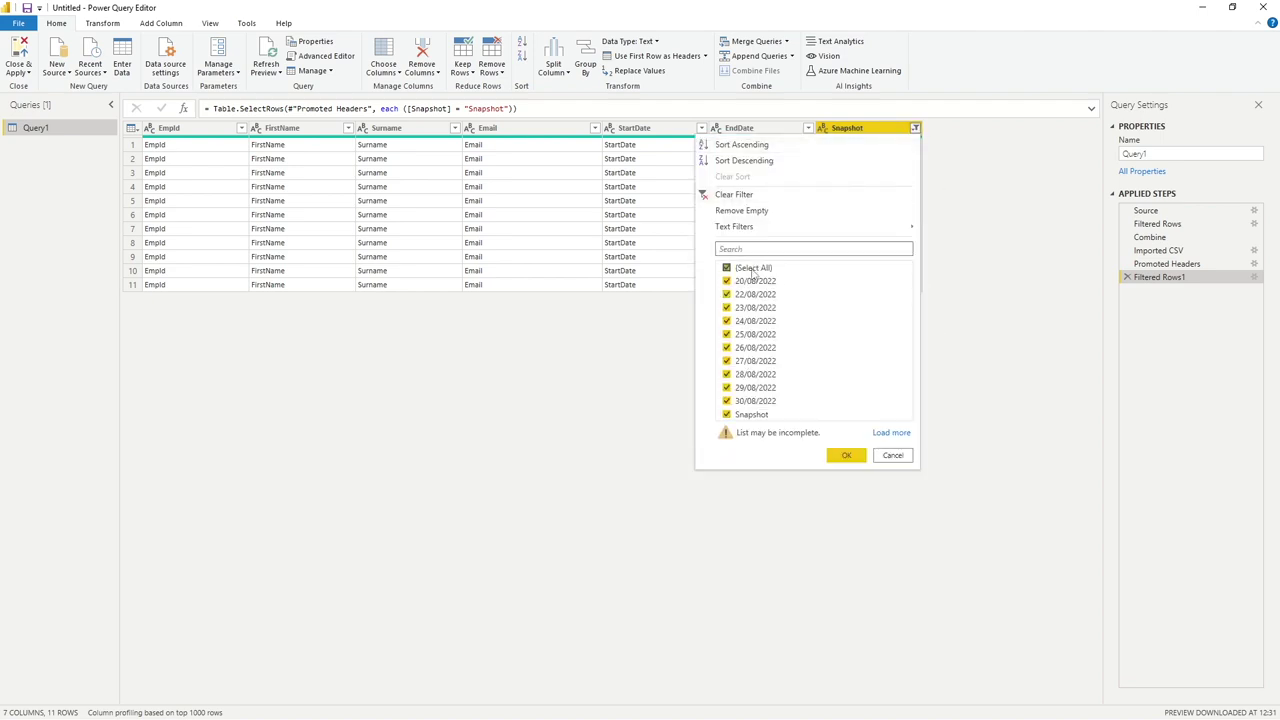
{"action": "left_click", "coordinate": [727, 415]}
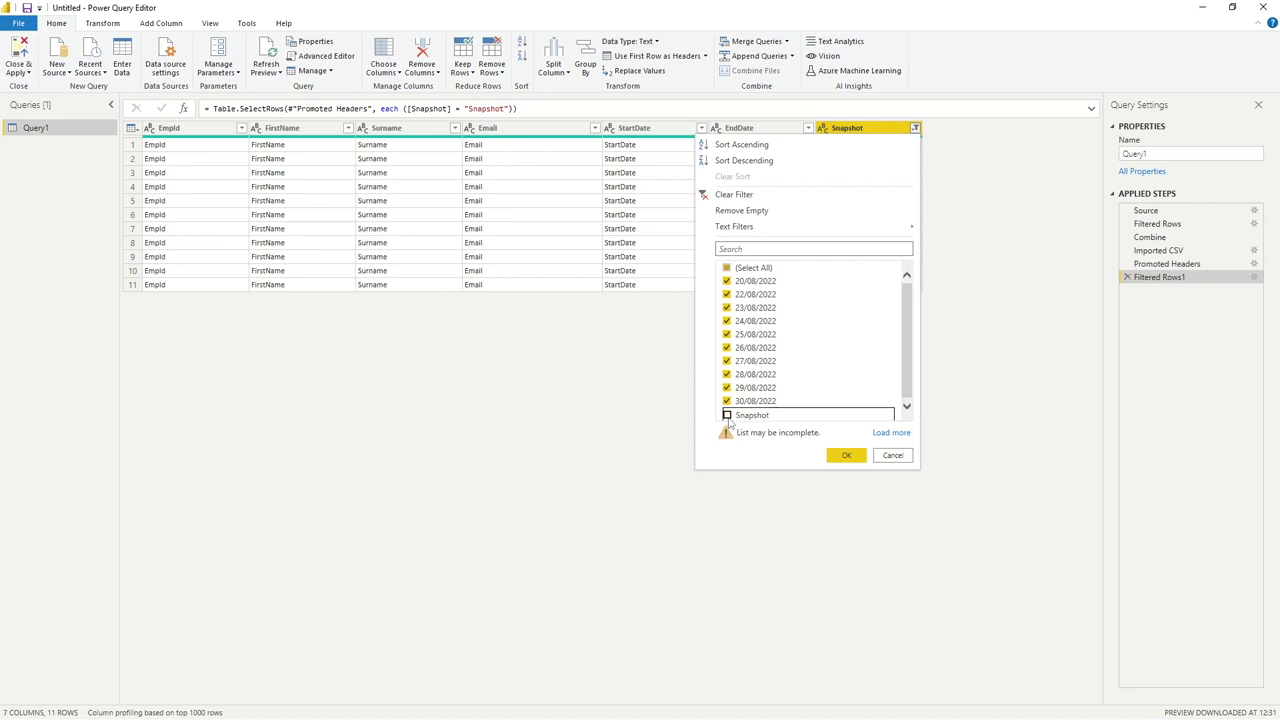
{"action": "left_click", "coordinate": [847, 456]}
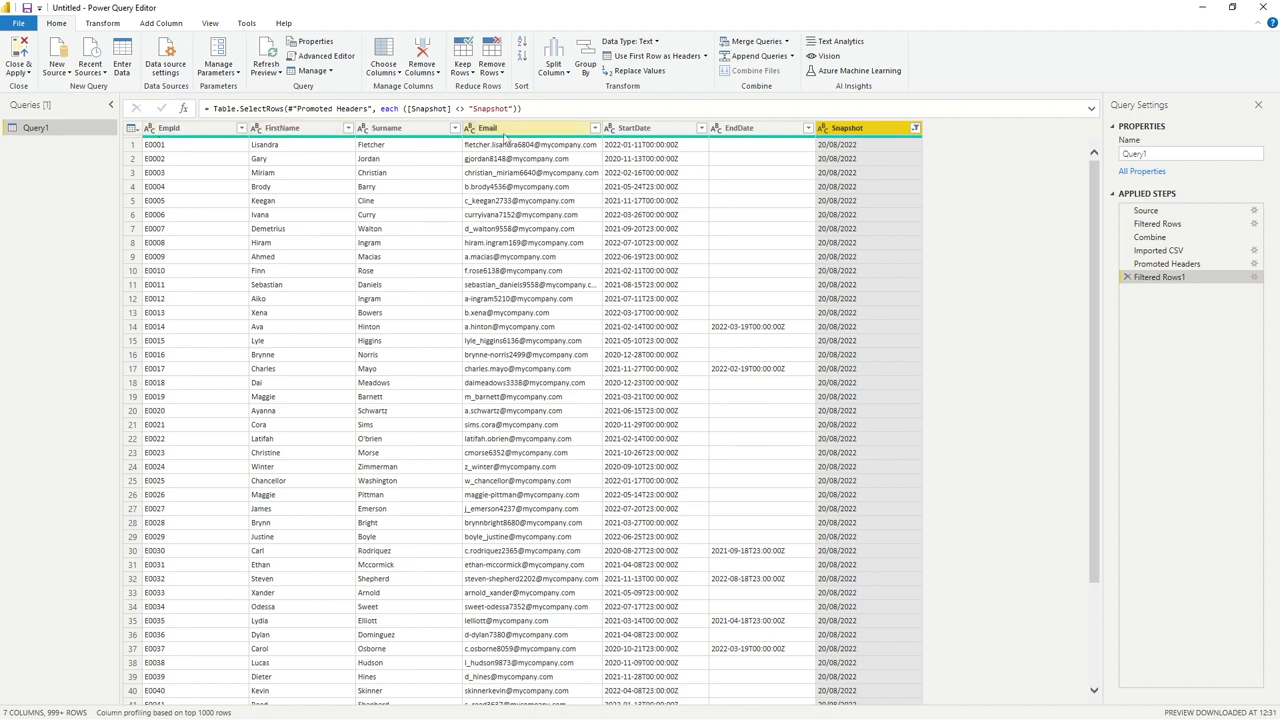
Set the data type of the EmpId, FirstName, Surname and Email columns to Text
{"action": "left_click", "coordinate": [150, 128]}
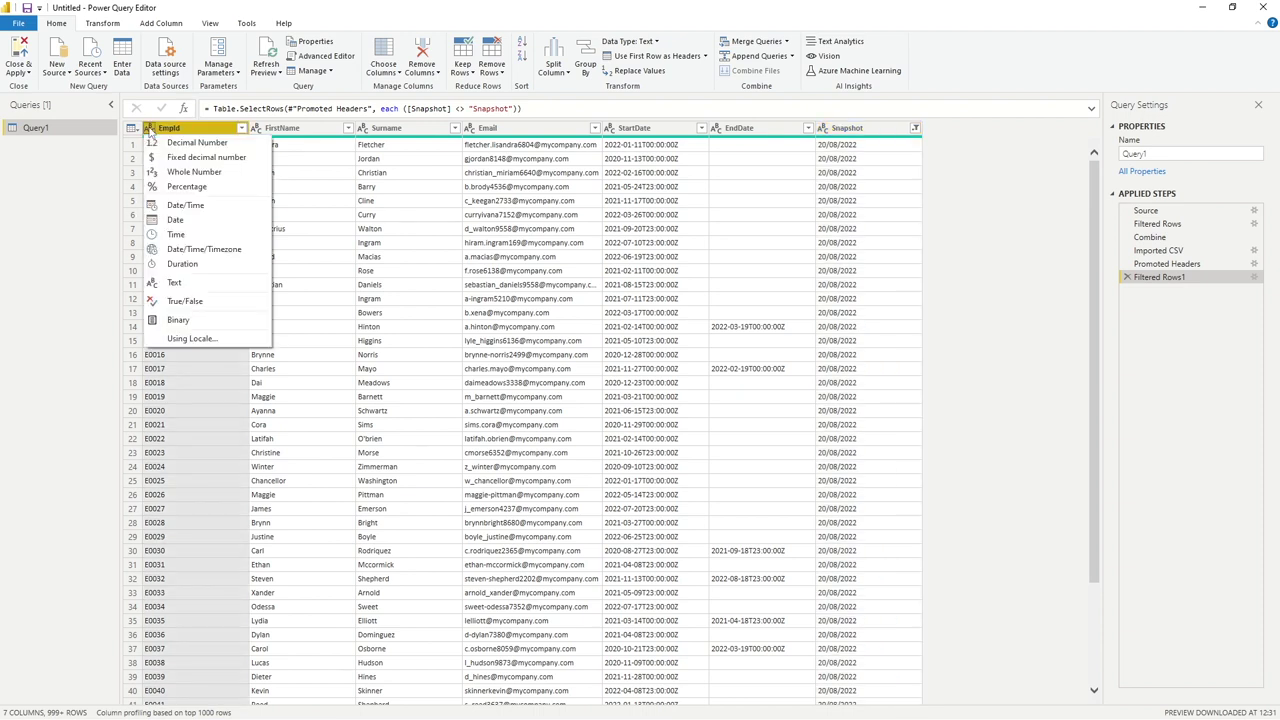
{"action": "left_click", "coordinate": [186, 283]}
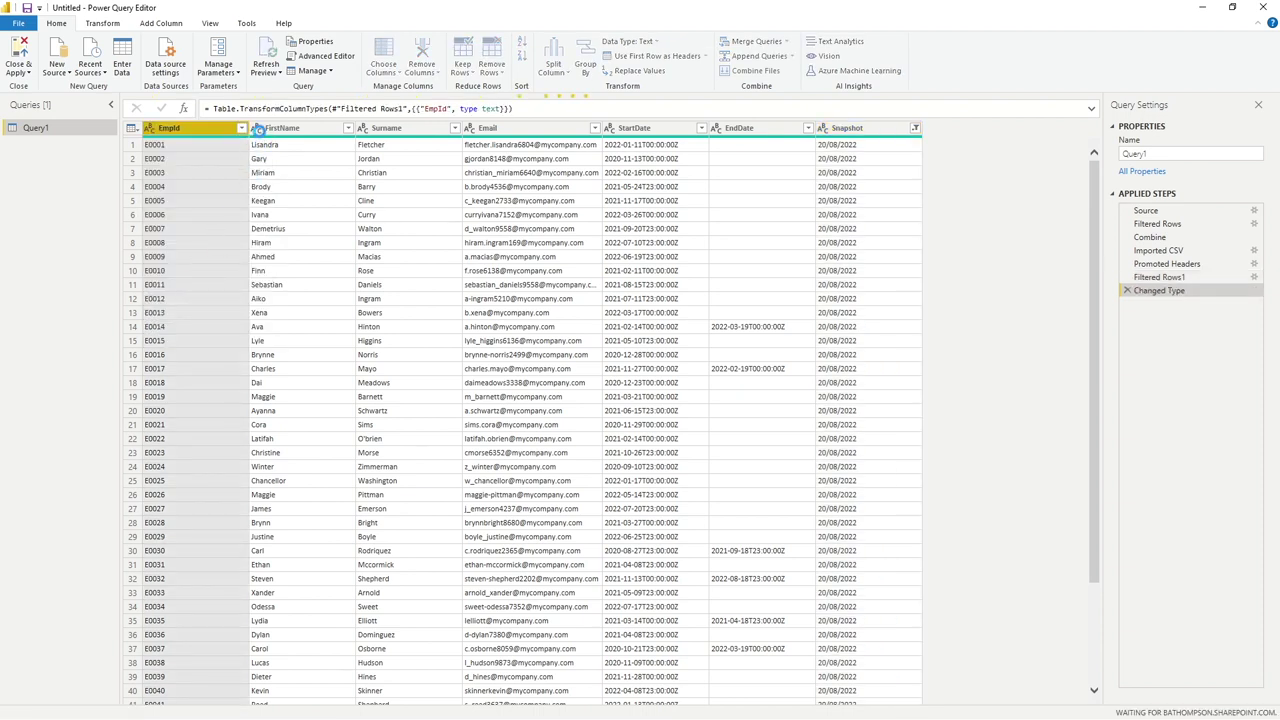
{"action": "left_click", "coordinate": [258, 128]}
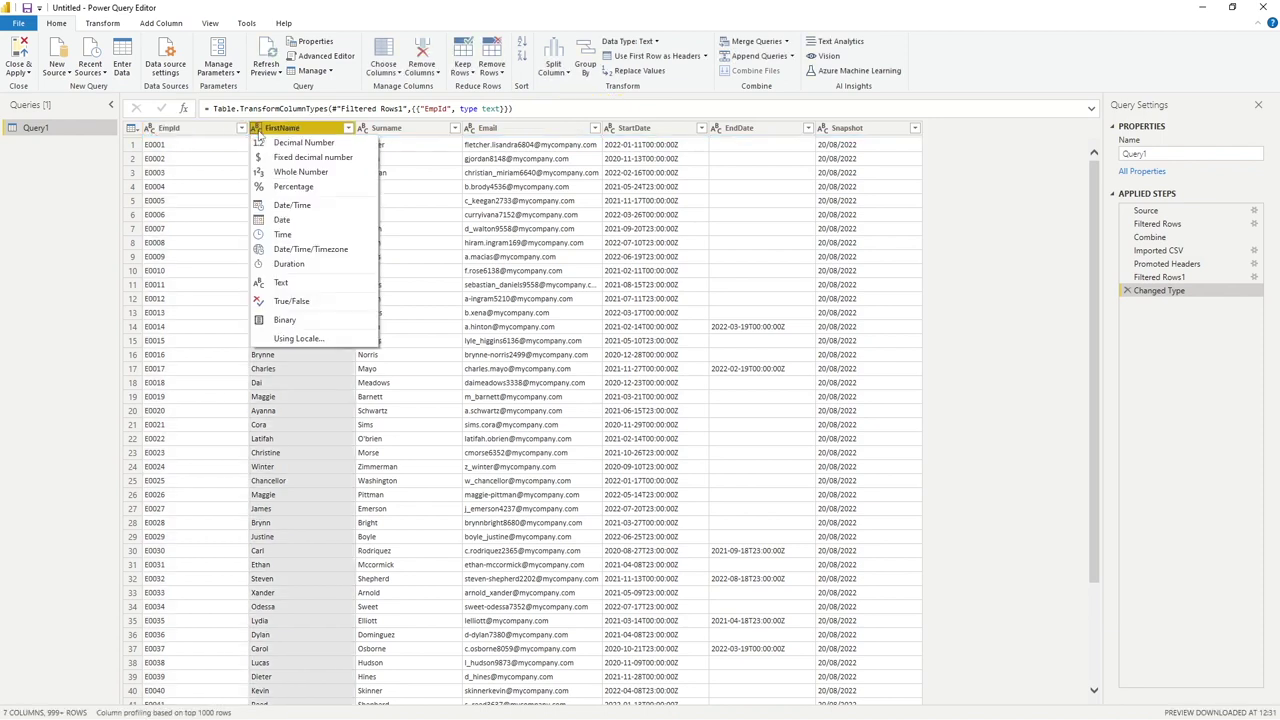
{"action": "left_click", "coordinate": [281, 283]}
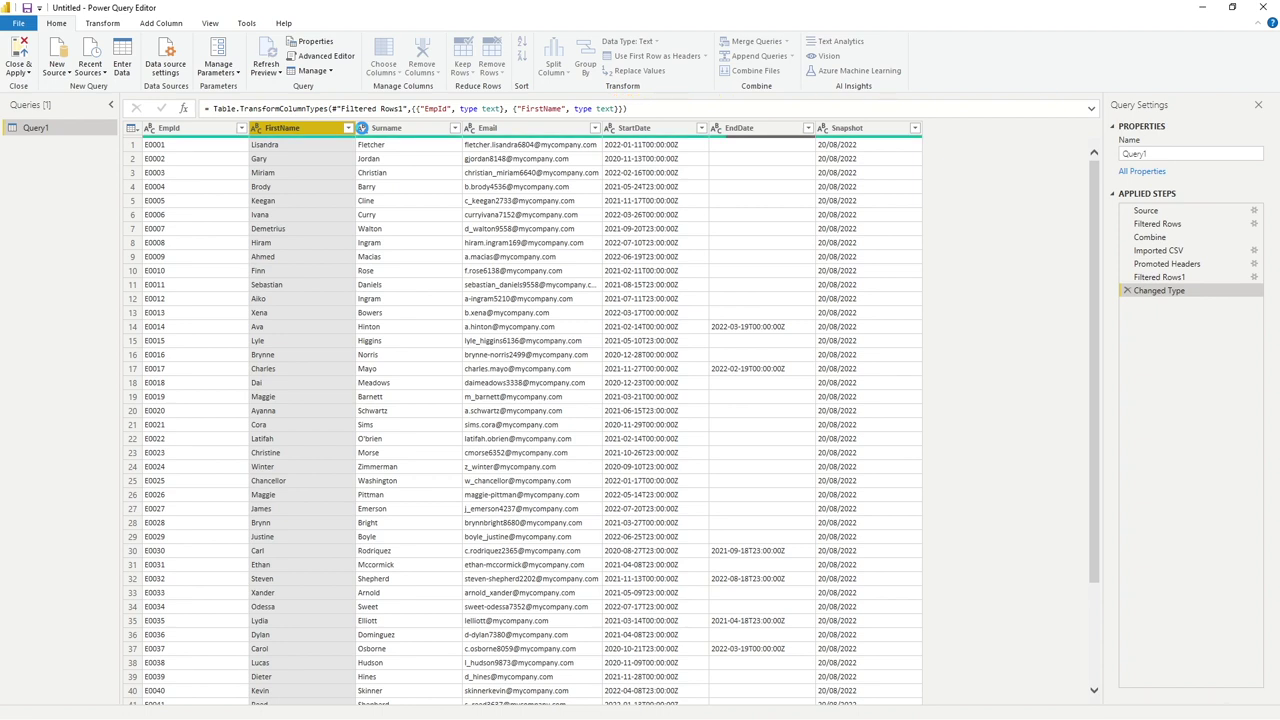
{"action": "left_click", "coordinate": [362, 128]}
{"action": "left_click", "coordinate": [387, 282]}
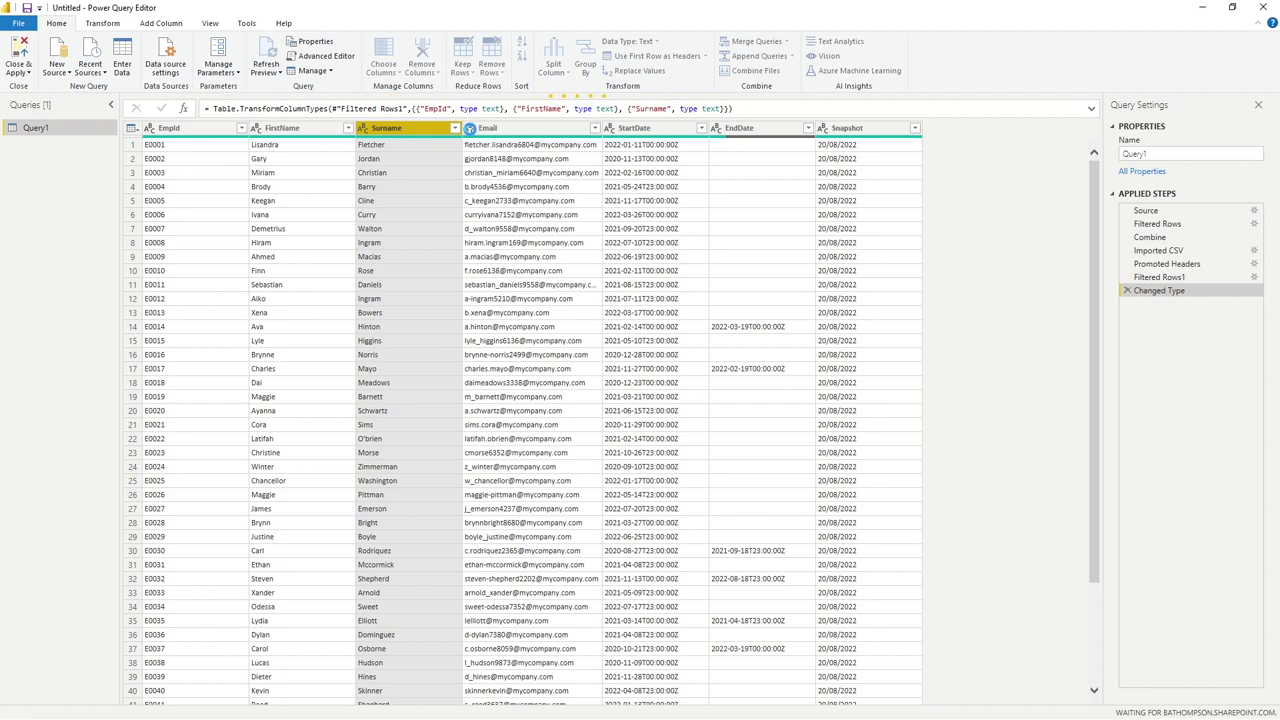
{"action": "left_click", "coordinate": [468, 128]}
{"action": "left_click", "coordinate": [510, 283]}
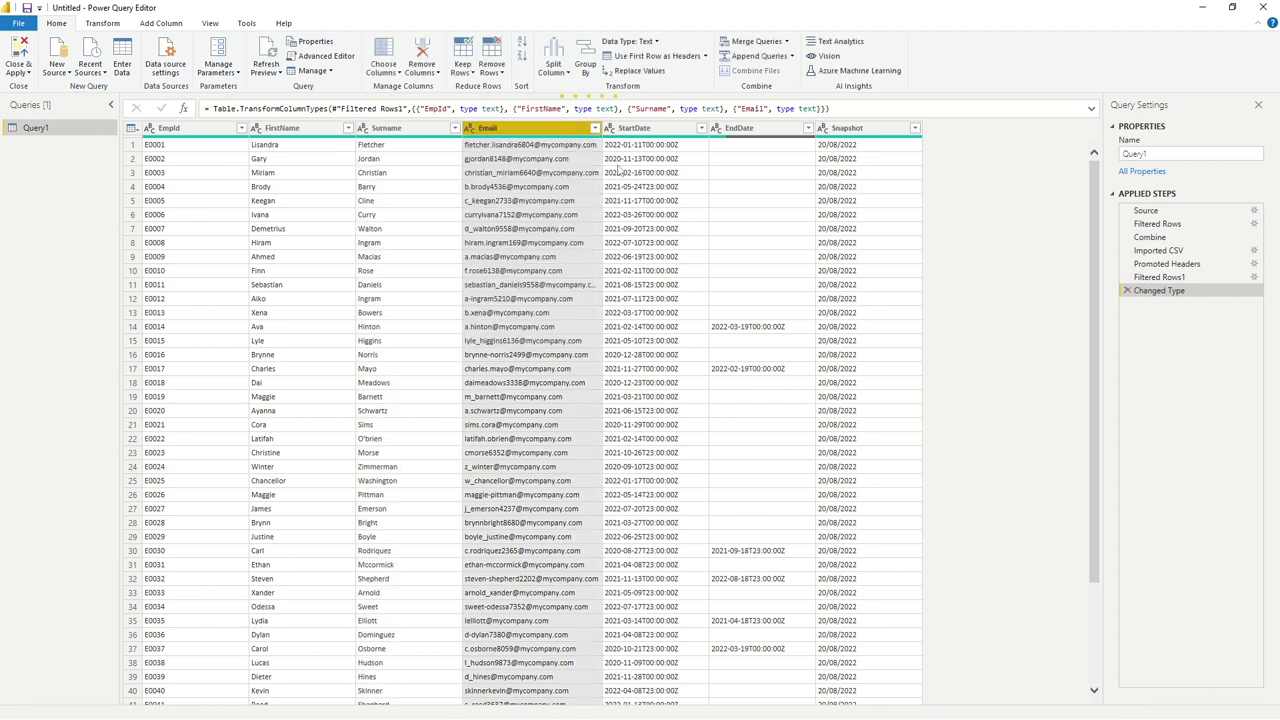
Set the StartDate and EndDate columns to Date/Time/Timezone and the Snapshot column to Date
{"action": "left_click", "coordinate": [609, 128]}
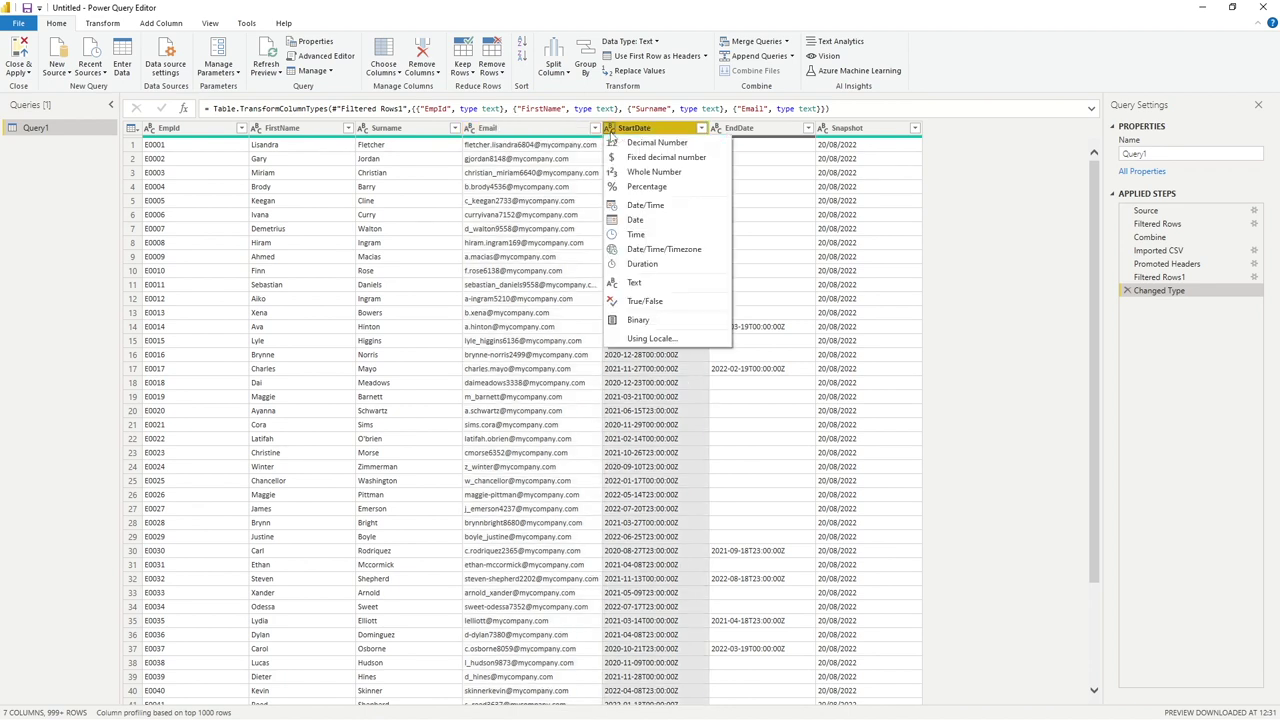
{"action": "left_click", "coordinate": [661, 254]}
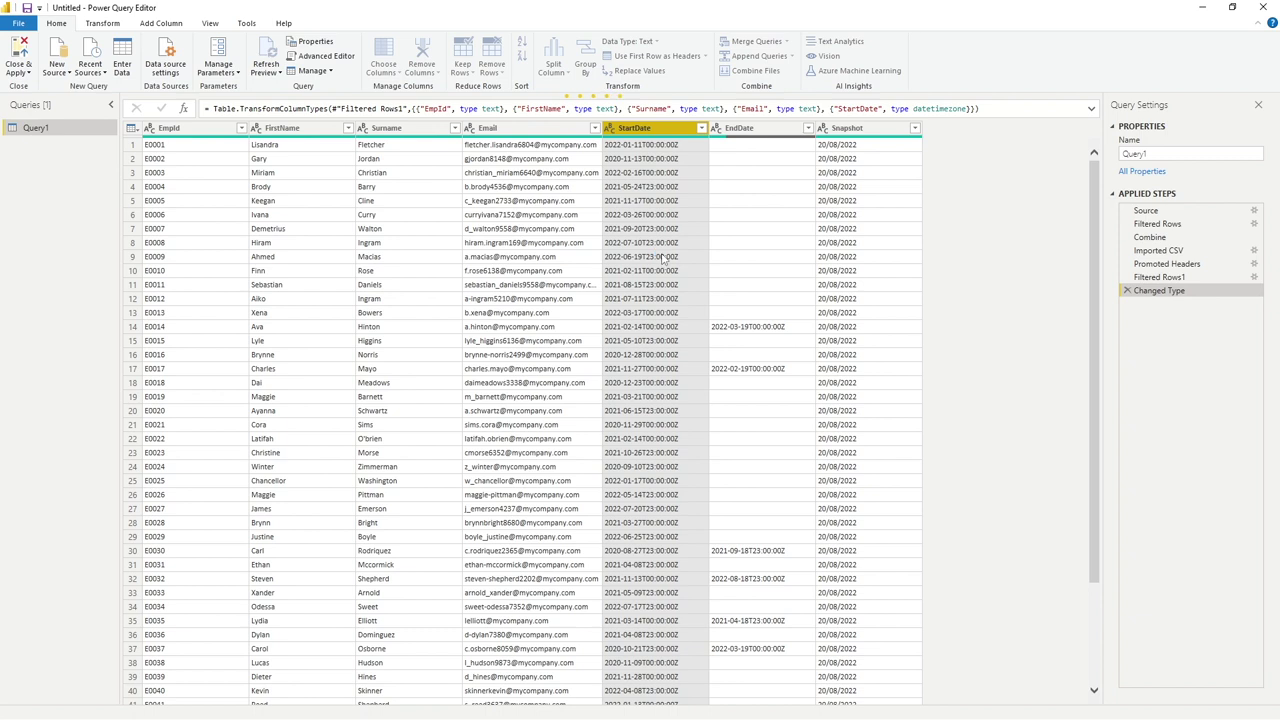
{"action": "left_click", "coordinate": [716, 128]}
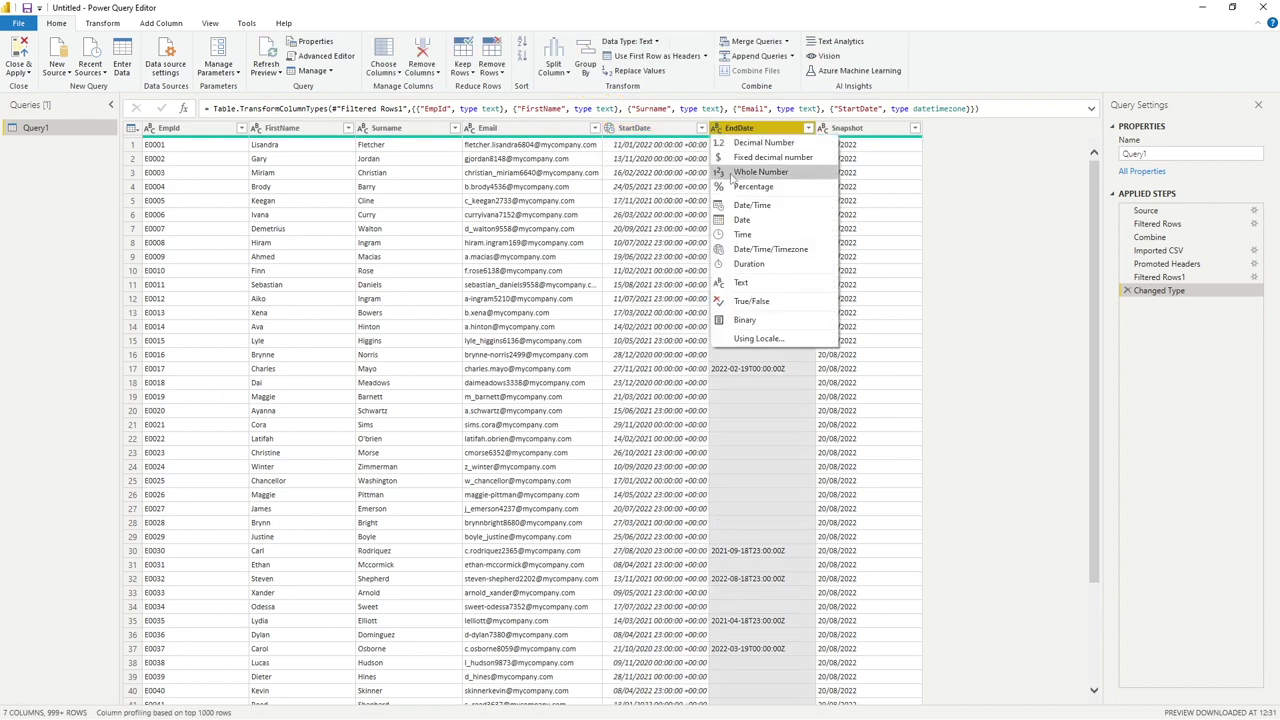
{"action": "left_click", "coordinate": [751, 254]}
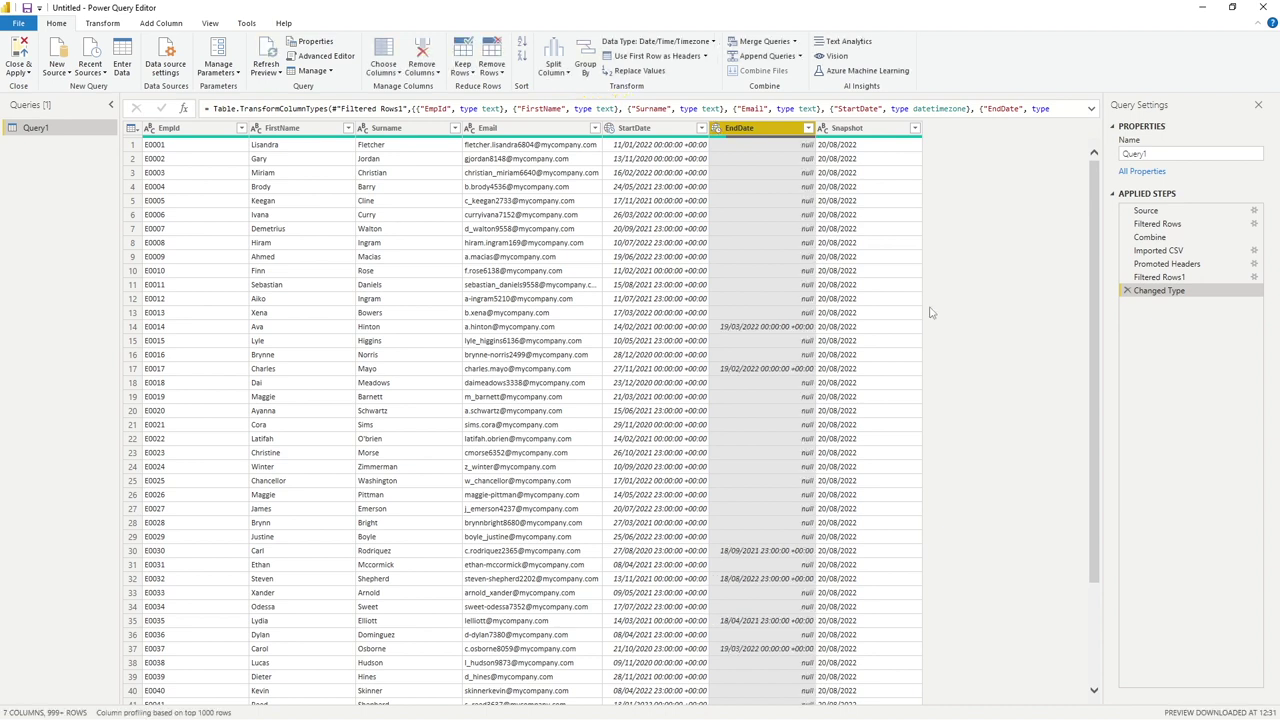
{"action": "left_click", "coordinate": [823, 128]}
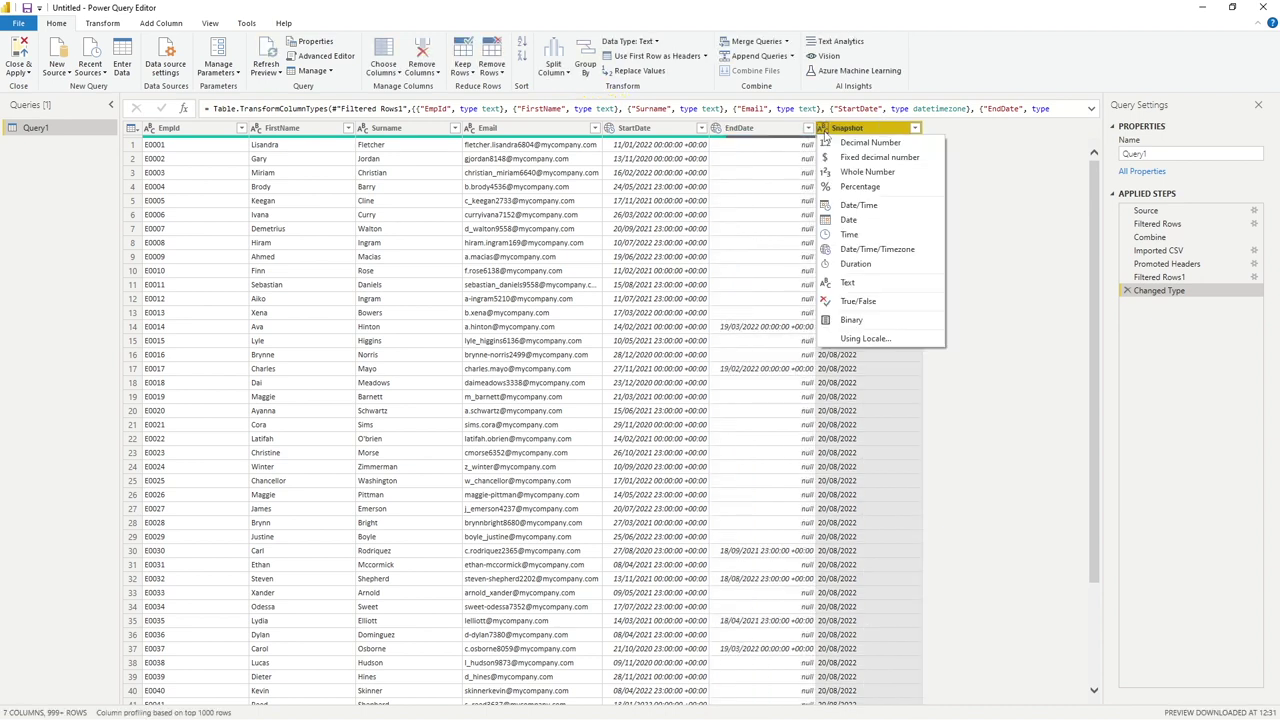
{"action": "left_click", "coordinate": [846, 220]}
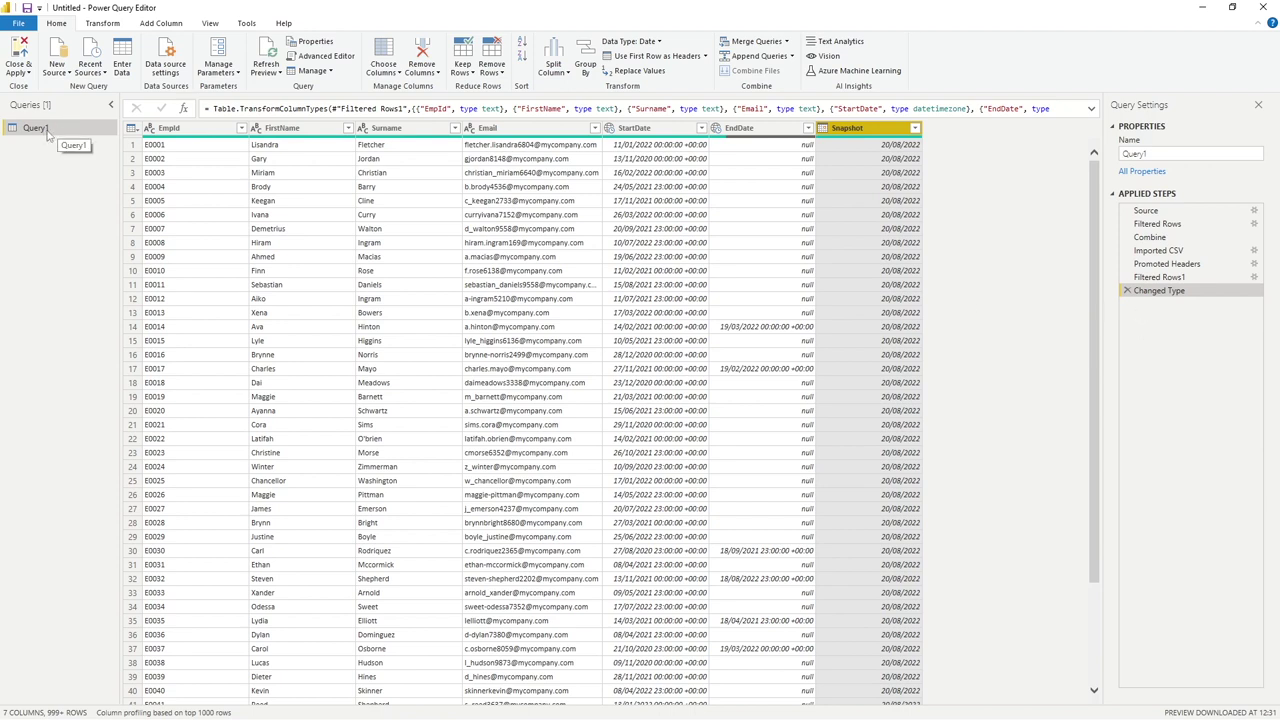
Rename the query as StaffList, then close the query editor and apply the changes to load the table into the report
{"action": "left_click", "coordinate": [1164, 155]}
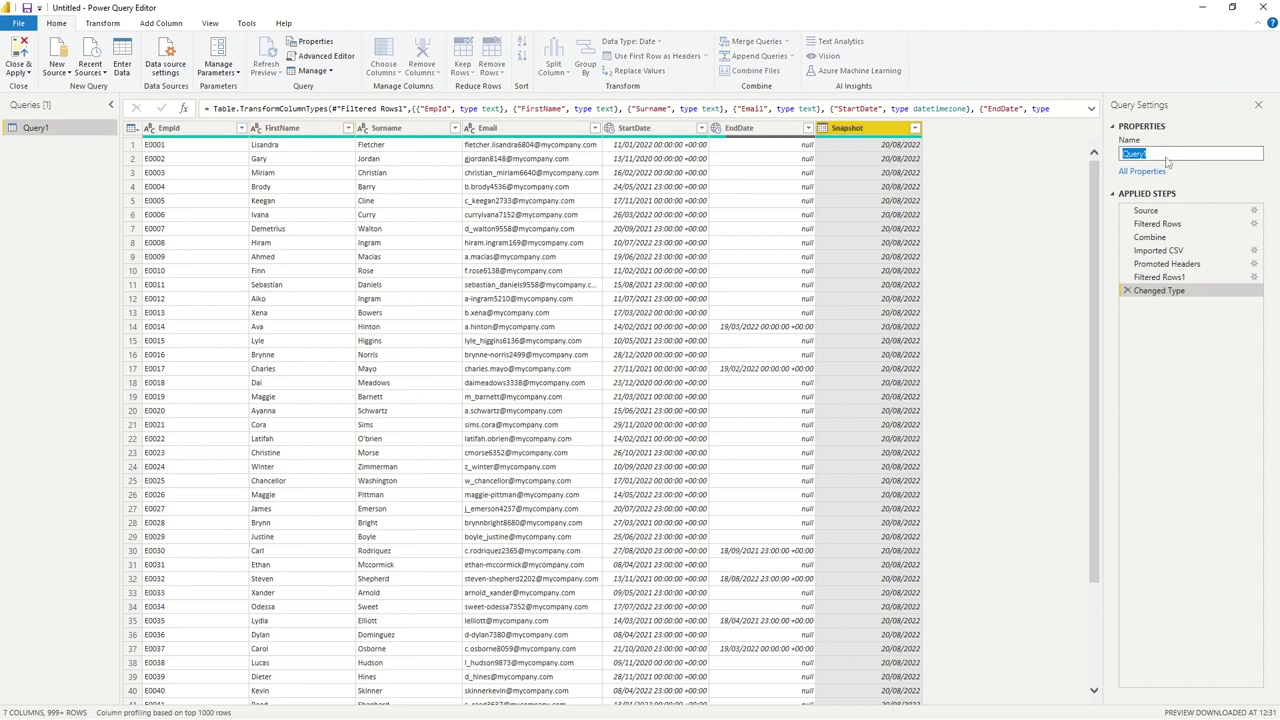
{"action": "type", "text": "StaffList"}
{"action": "key", "text": "Return"}
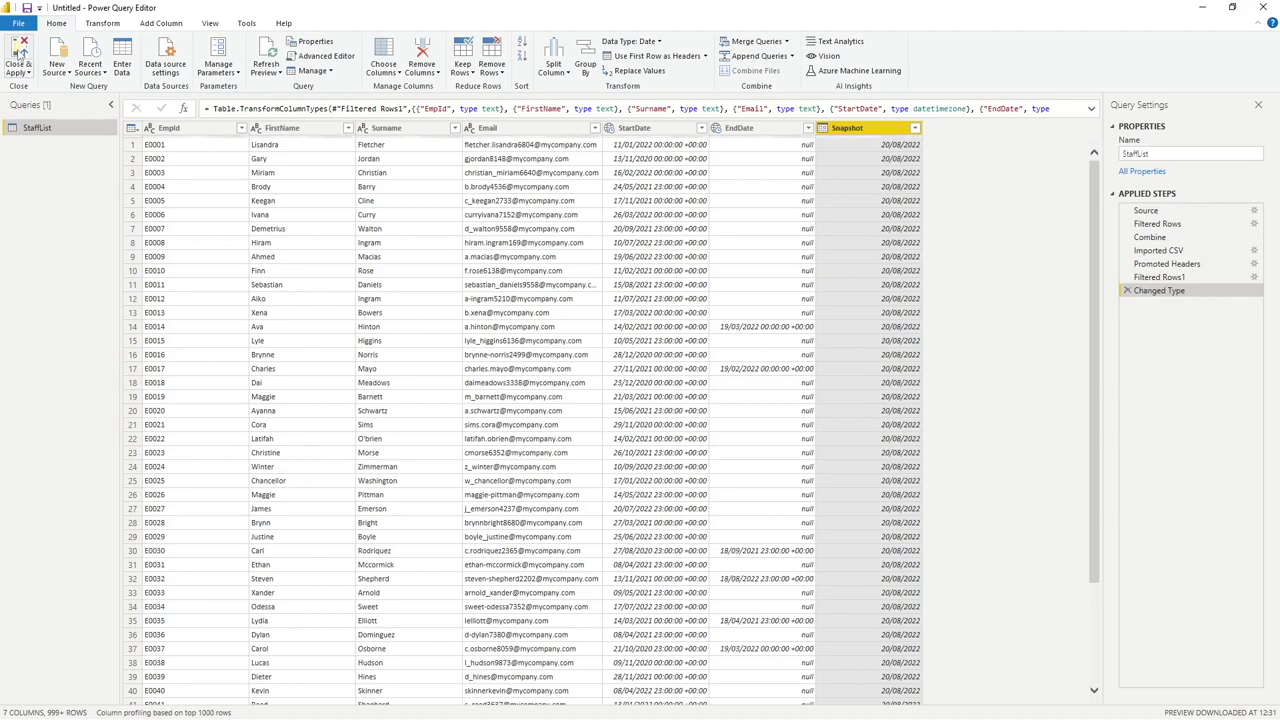
{"action": "key", "text": "alt+Tab"}
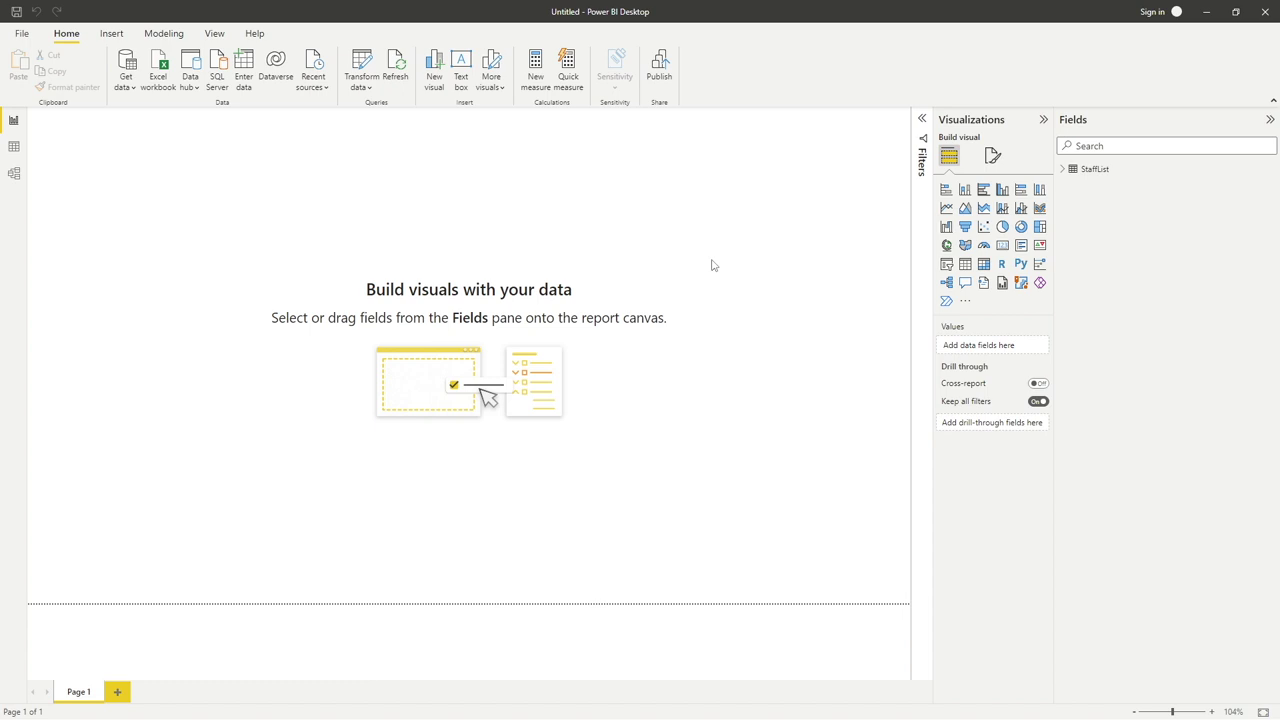
Add a table visual inward from the page corner, containing the EmpId, FirstName and Snapshot fields of StaffList
{"action": "left_click", "coordinate": [1064, 169]}
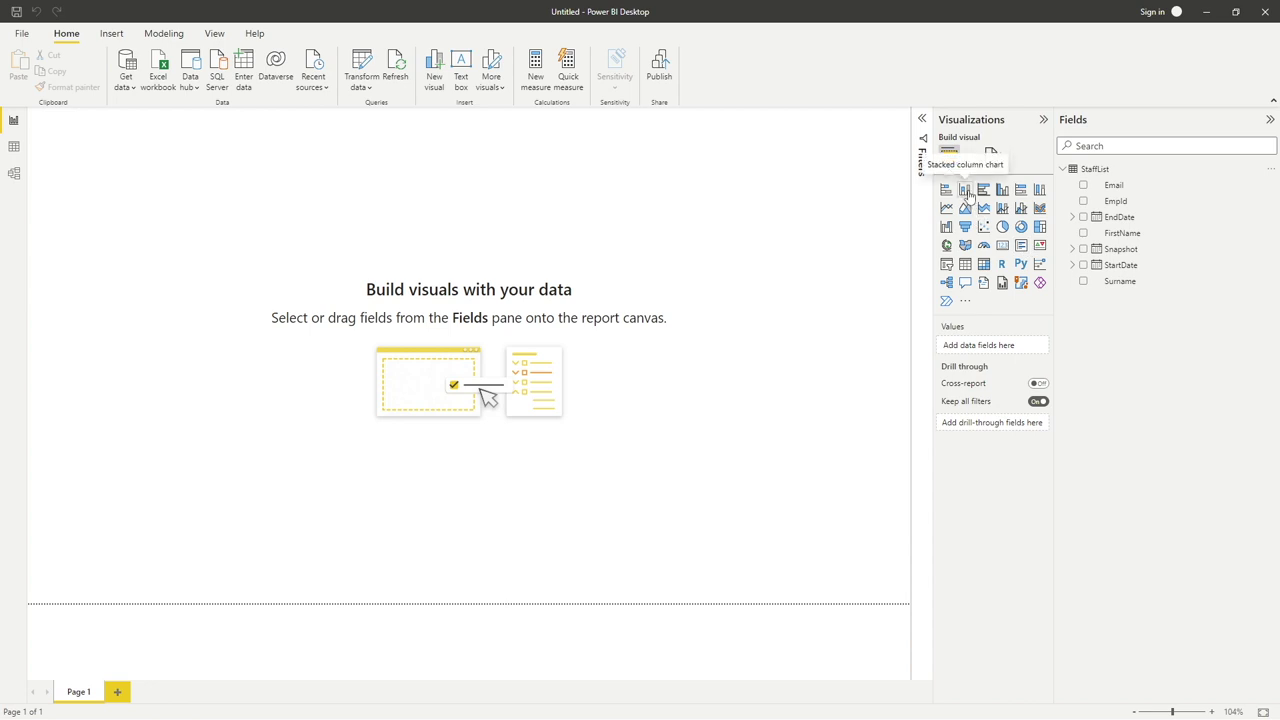
{"action": "left_click", "coordinate": [965, 264]}
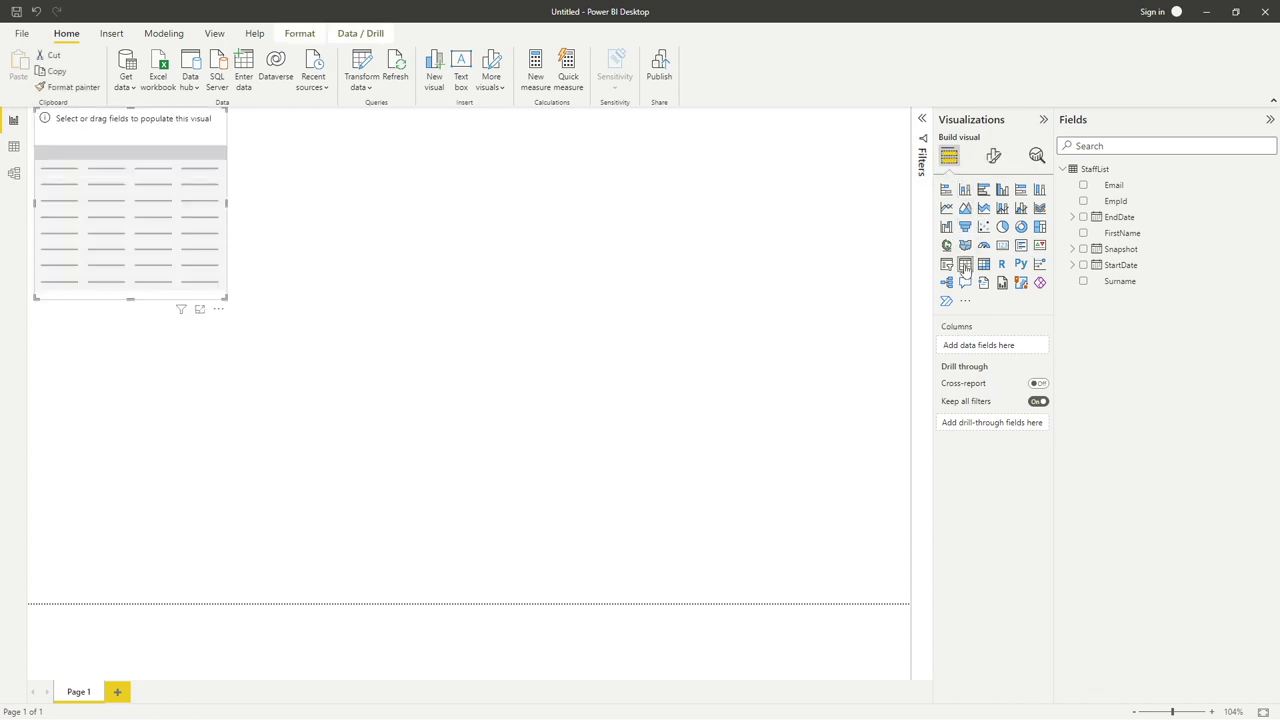
{"action": "left_click_drag", "start_coordinate": [218, 260], "coordinate": [284, 315]}
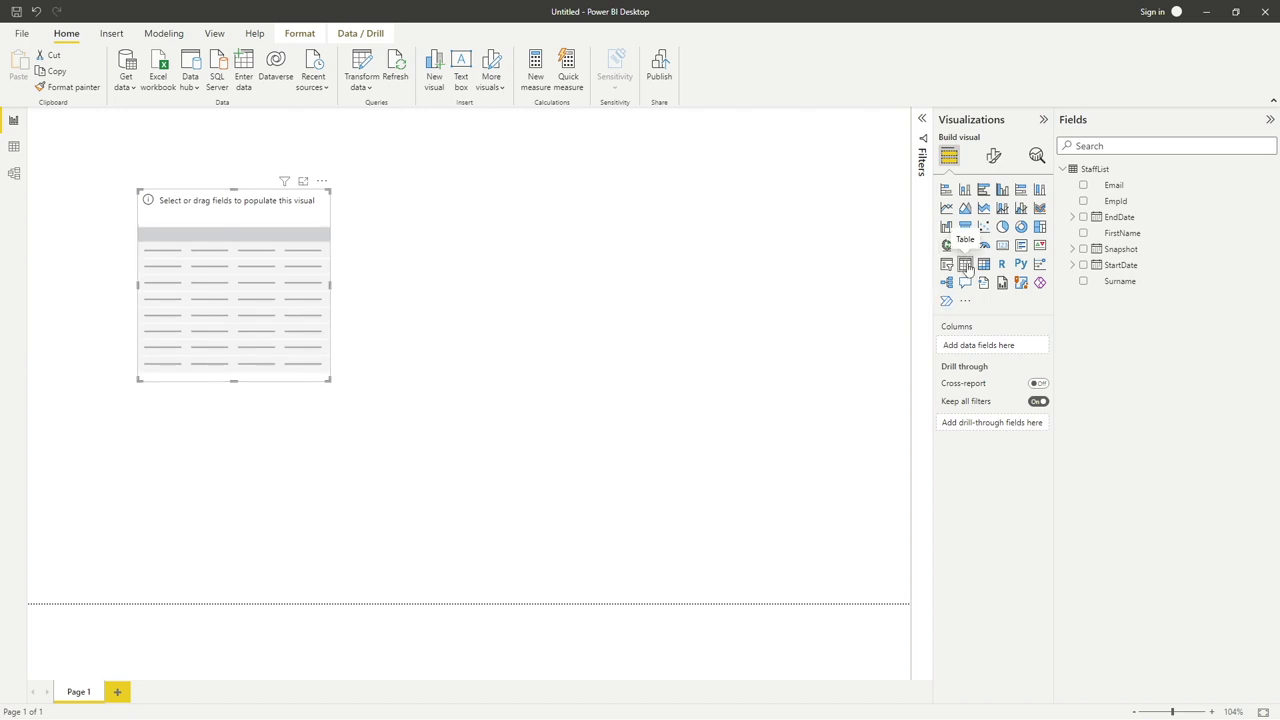
{"action": "left_click", "coordinate": [1084, 201]}
{"action": "left_click", "coordinate": [1084, 233]}
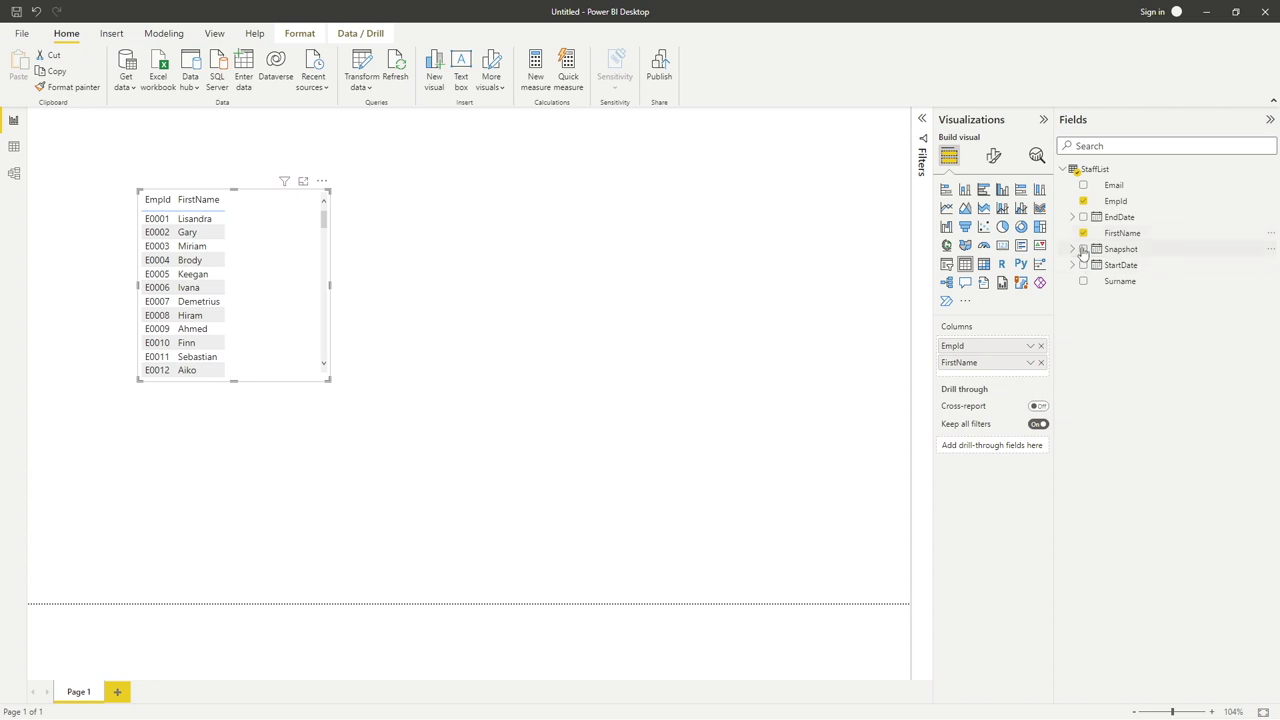
{"action": "left_click", "coordinate": [1084, 250]}
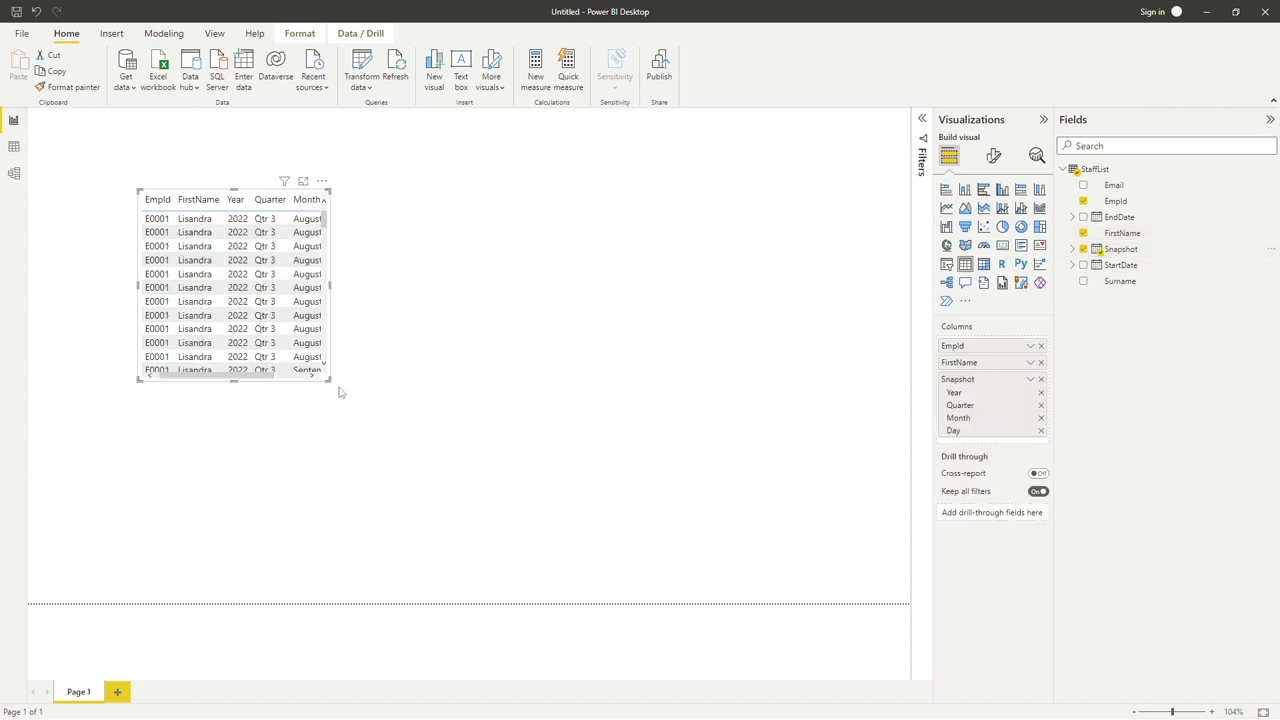
Show Snapshot as a plain date instead of a date hierarchy and resize the table taller, with its width fitting the three columns
{"action": "left_click_drag", "start_coordinate": [329, 380], "coordinate": [455, 492]}
{"action": "left_click_drag", "start_coordinate": [492, 544], "coordinate": [469, 557]}
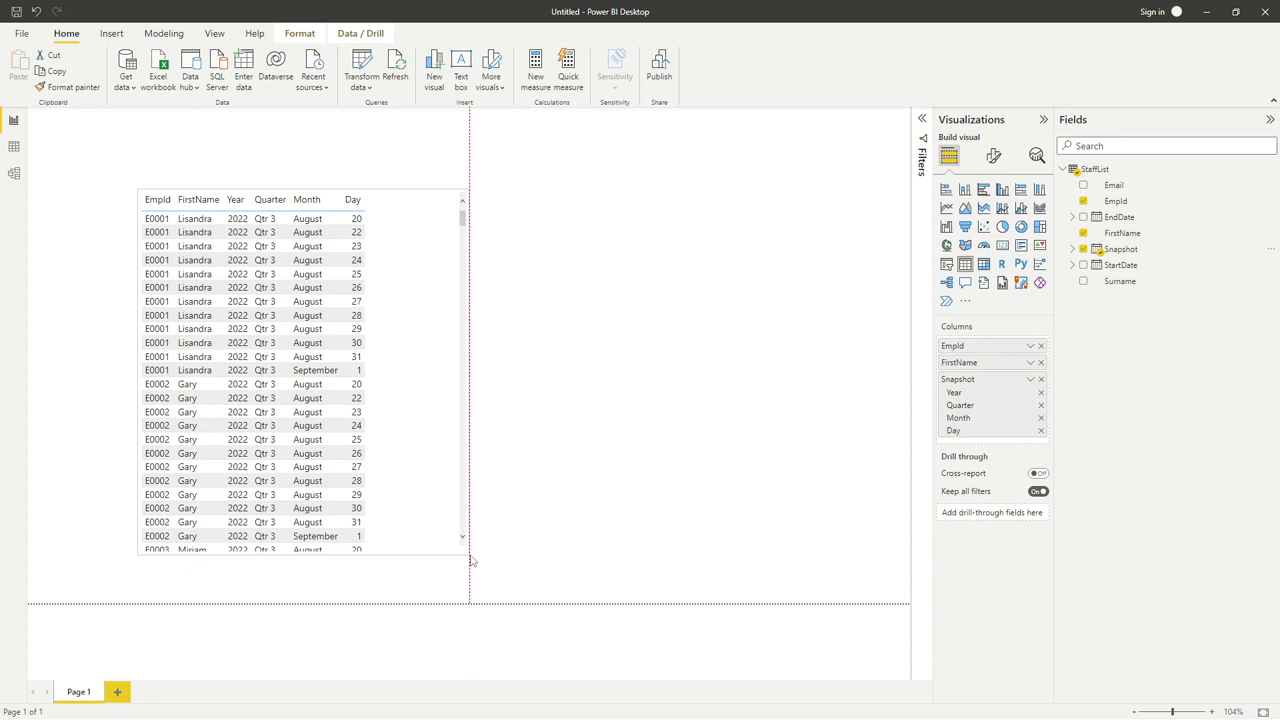
{"action": "left_click", "coordinate": [1032, 380]}
{"action": "left_click", "coordinate": [1058, 452]}
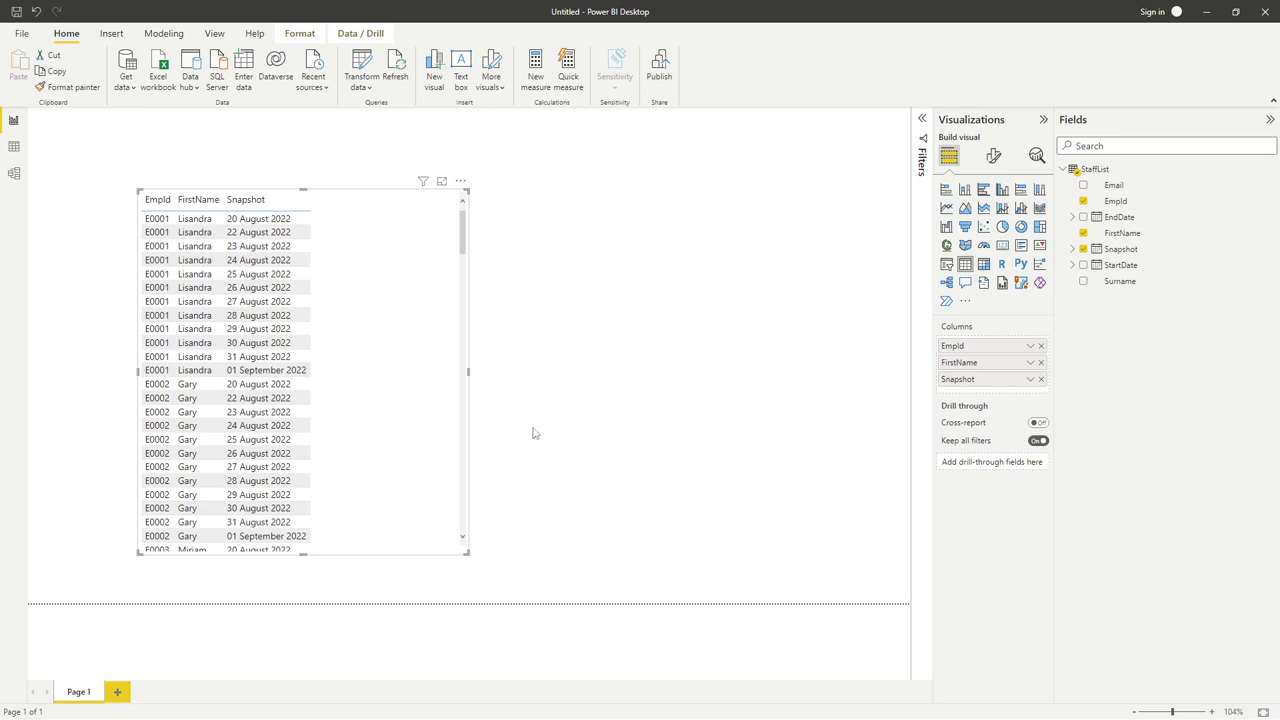
{"action": "left_click_drag", "start_coordinate": [468, 371], "coordinate": [349, 368]}
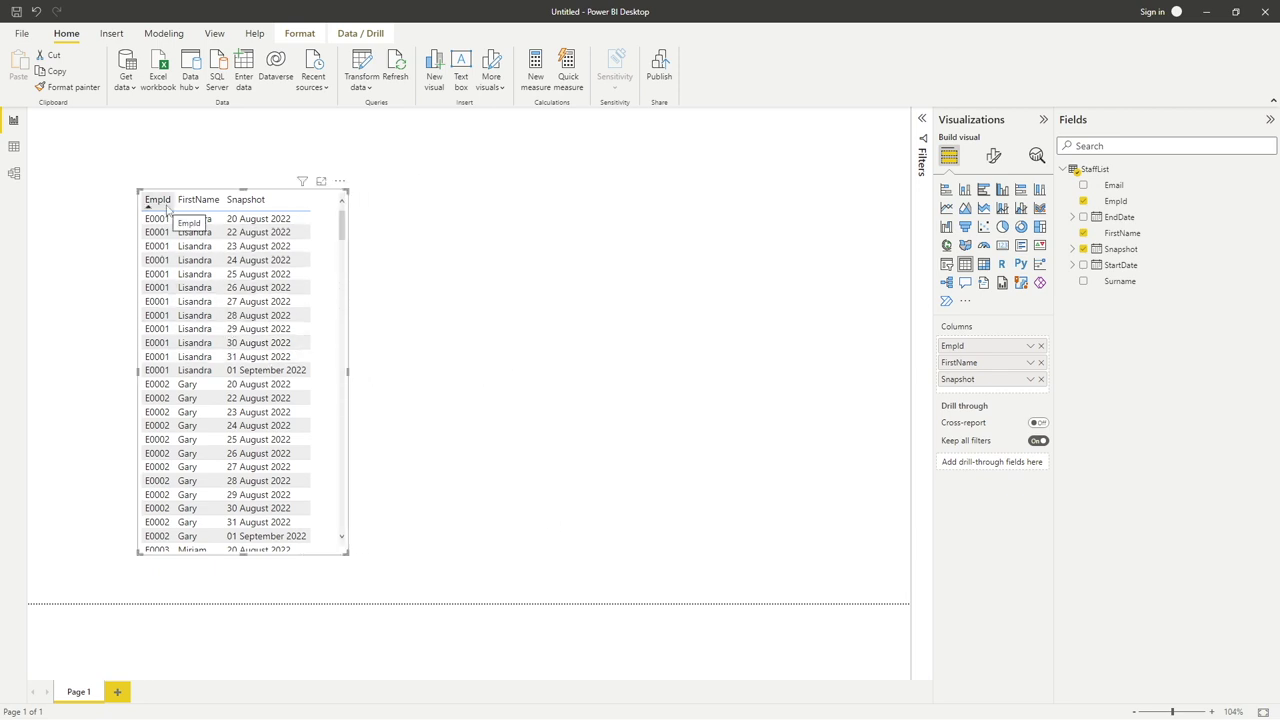
Remove FirstName from the table visual and place EmpId after Snapshot
{"action": "left_click", "coordinate": [1041, 363]}
{"action": "left_click_drag", "start_coordinate": [977, 346], "coordinate": [978, 371]}
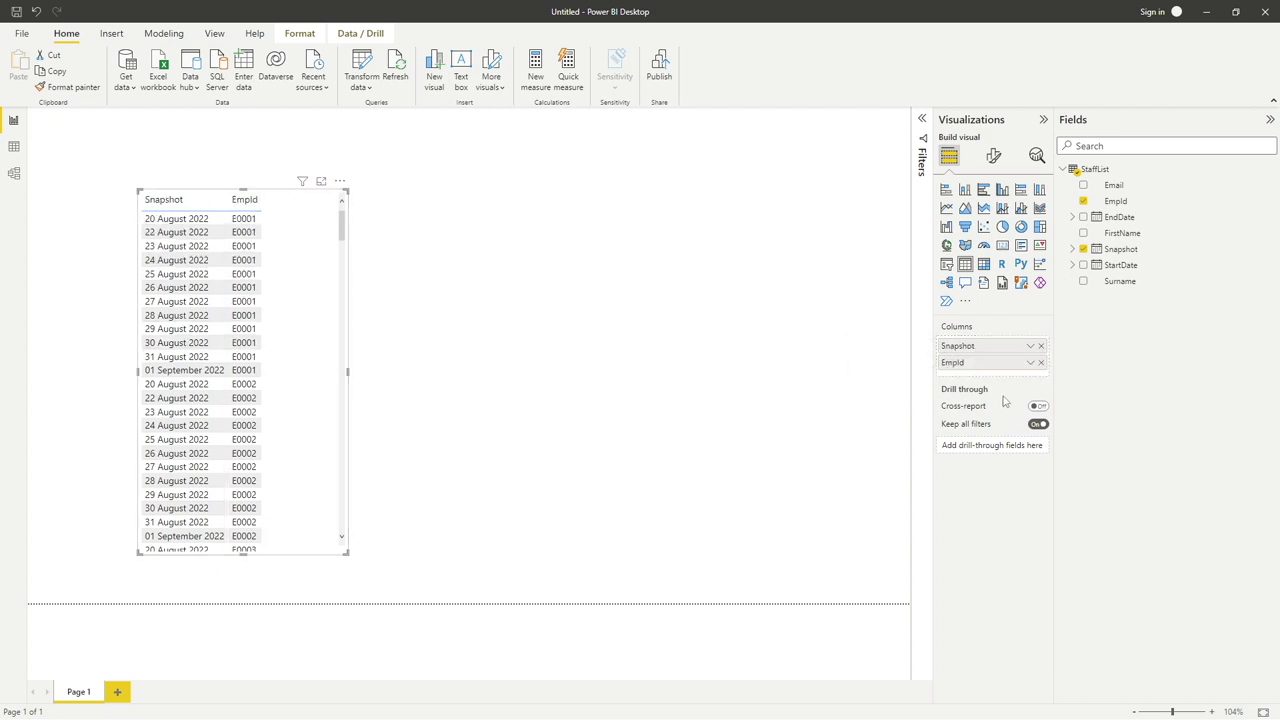
Summarize EmpId by Count in the table visual and shrink the visual to fit its rows, leaving it deselected
{"action": "left_click", "coordinate": [1031, 363]}
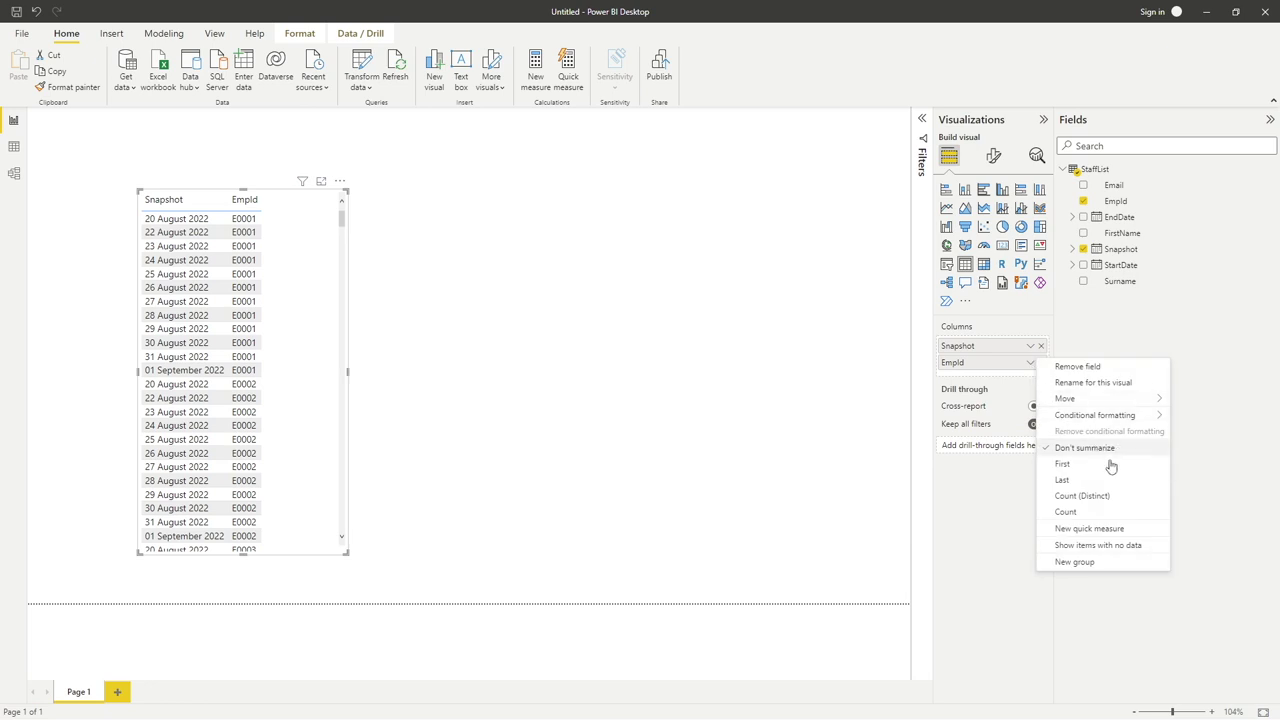
{"action": "left_click", "coordinate": [1083, 512]}
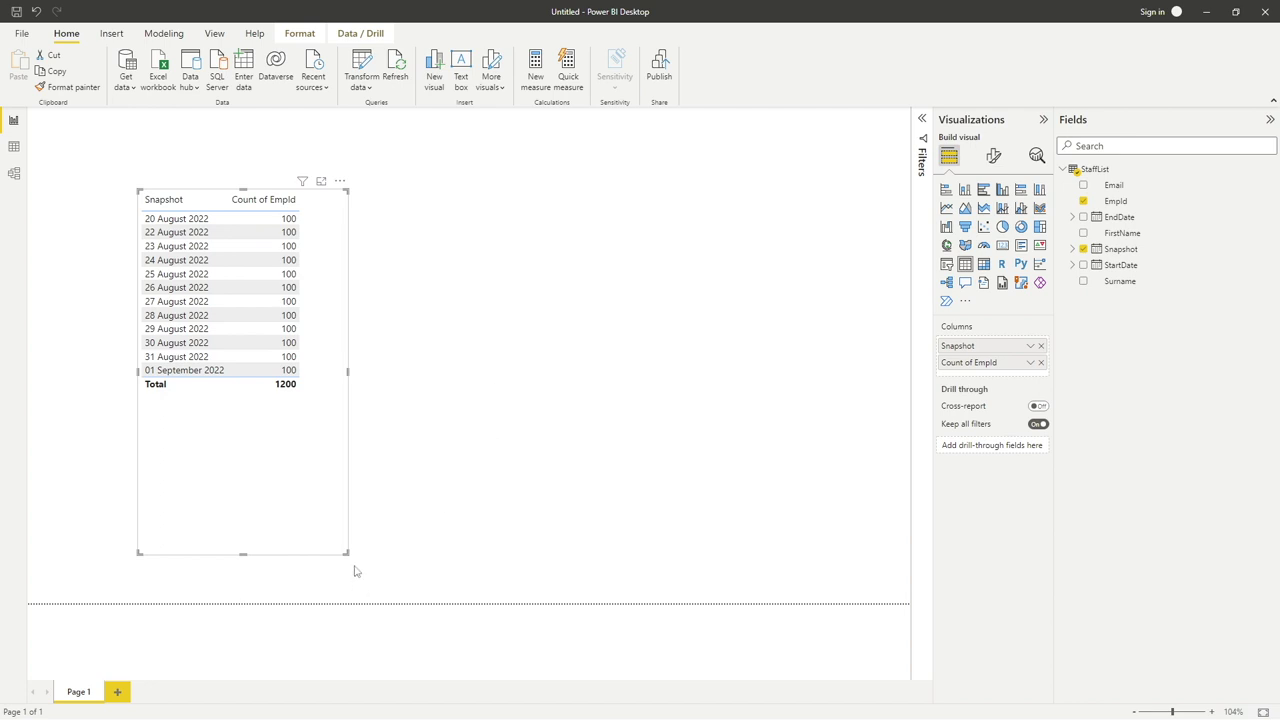
{"action": "left_click_drag", "start_coordinate": [346, 552], "coordinate": [331, 417]}
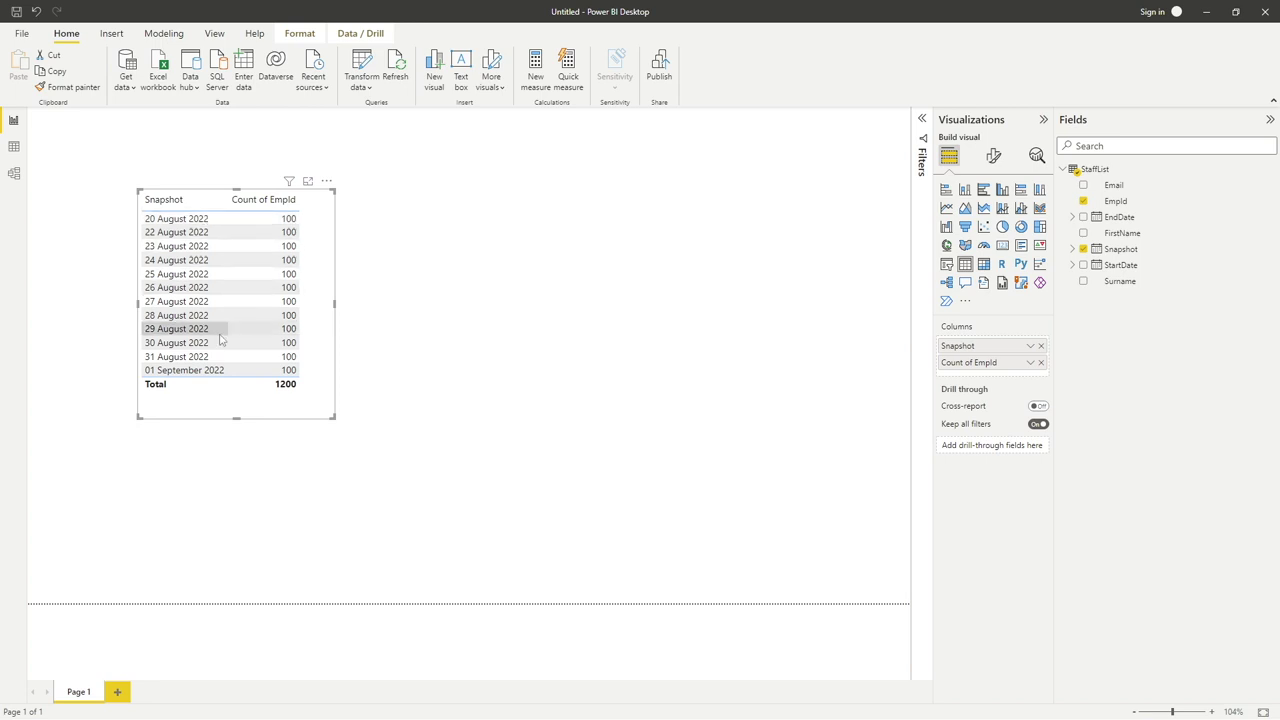
{"action": "left_click", "coordinate": [376, 413]}
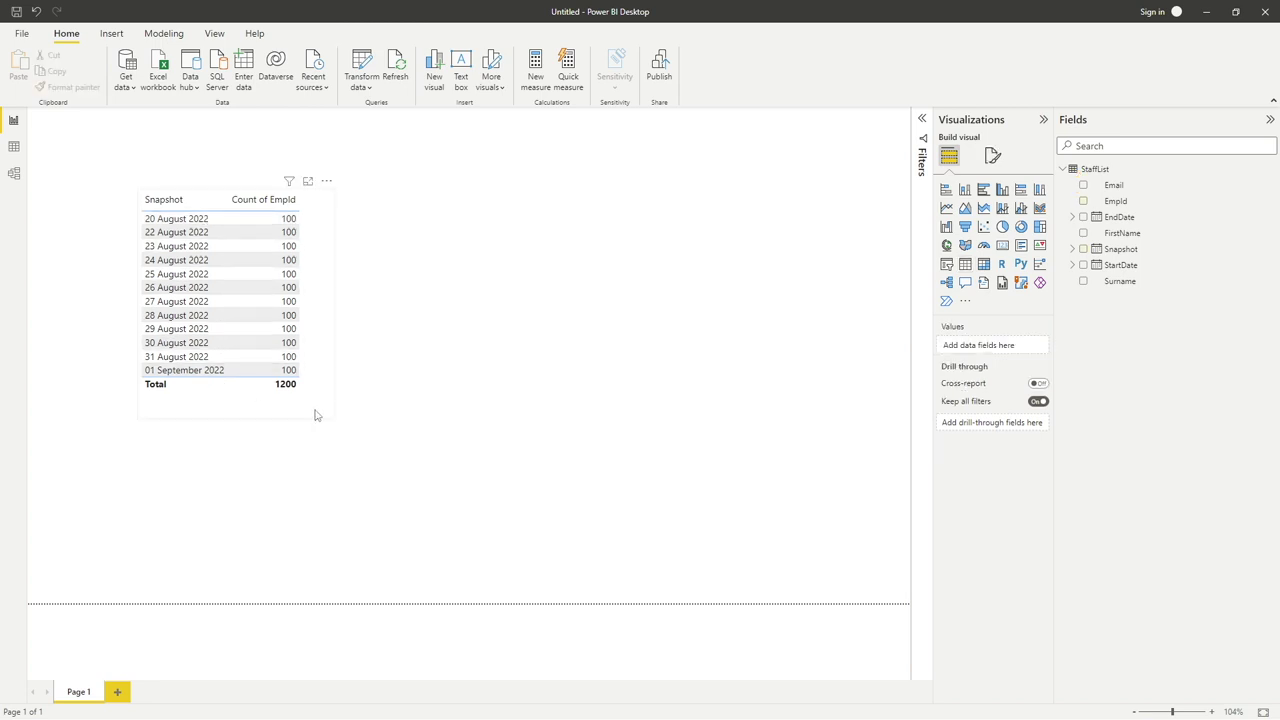